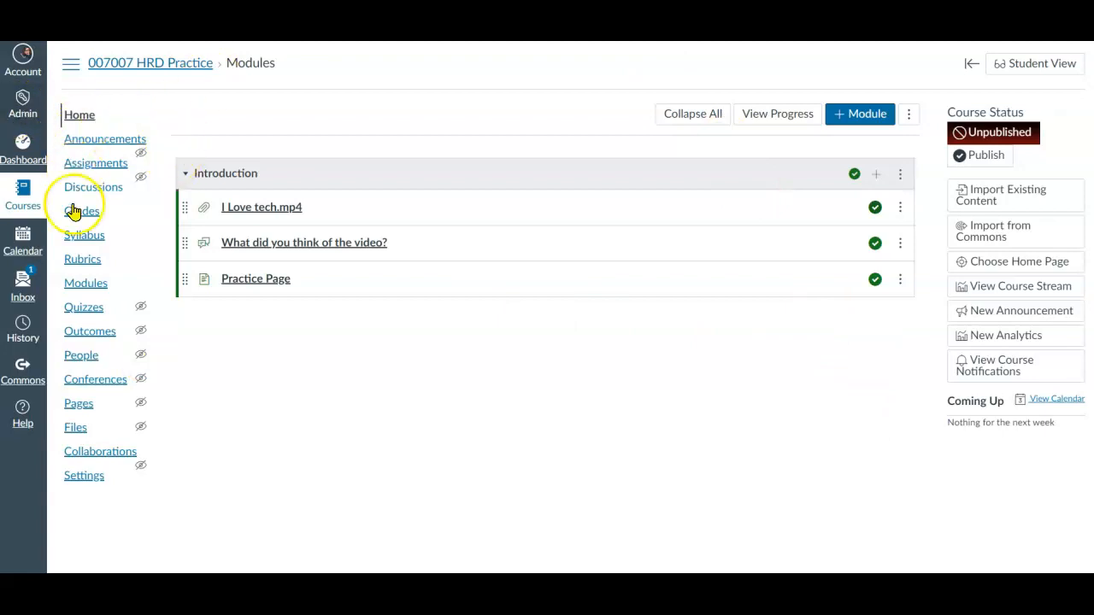
# Open the list of pages in the 007007 HRD Practice course
pyautogui.click(72, 408)
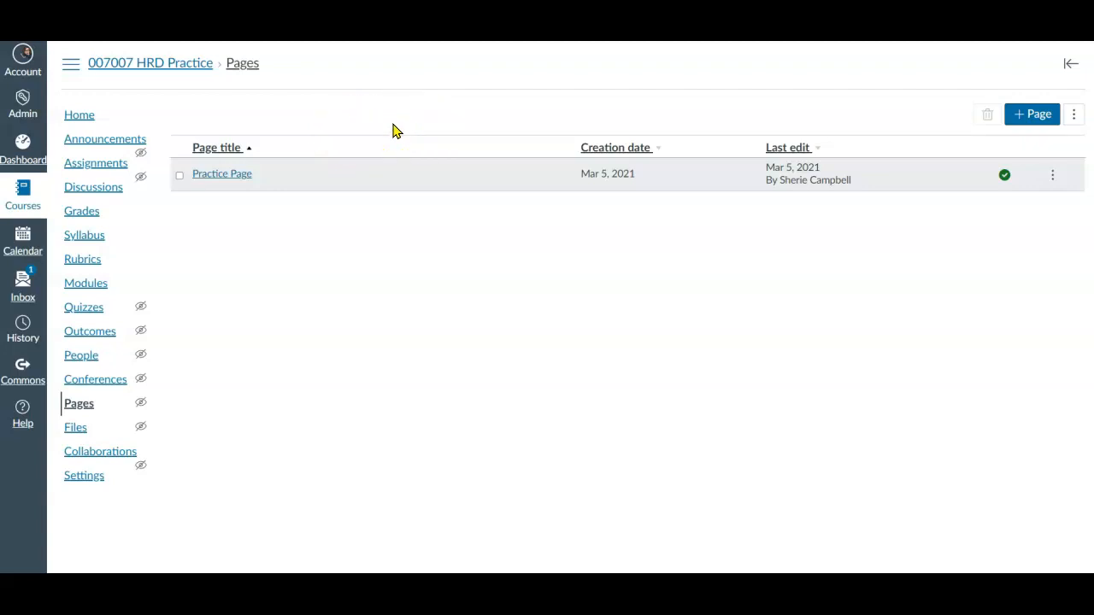
pyautogui.click(1034, 125)
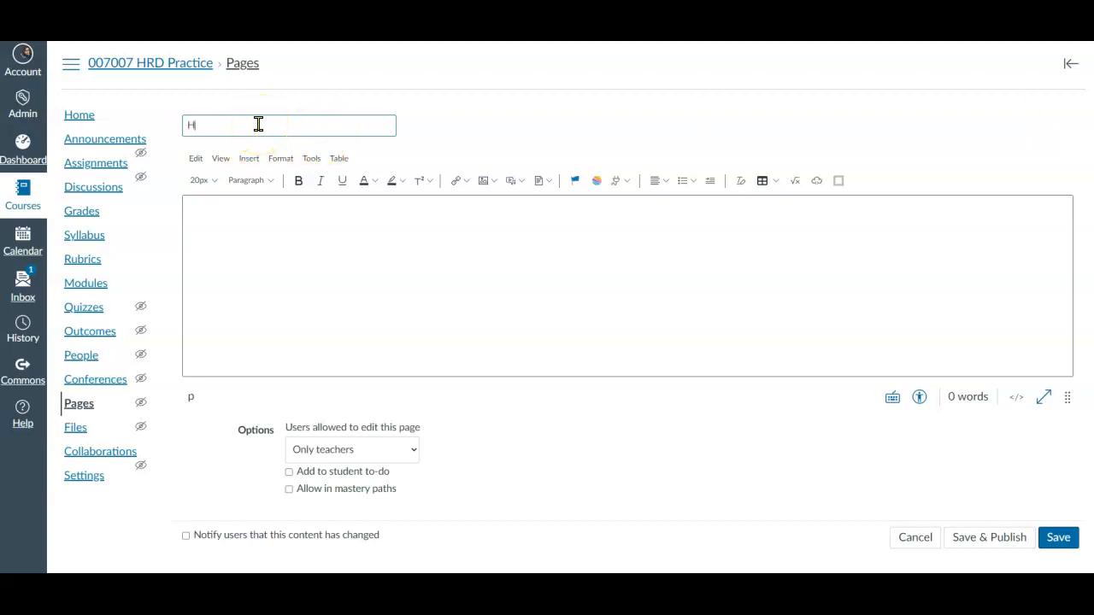
pyautogui.write('HRD ')
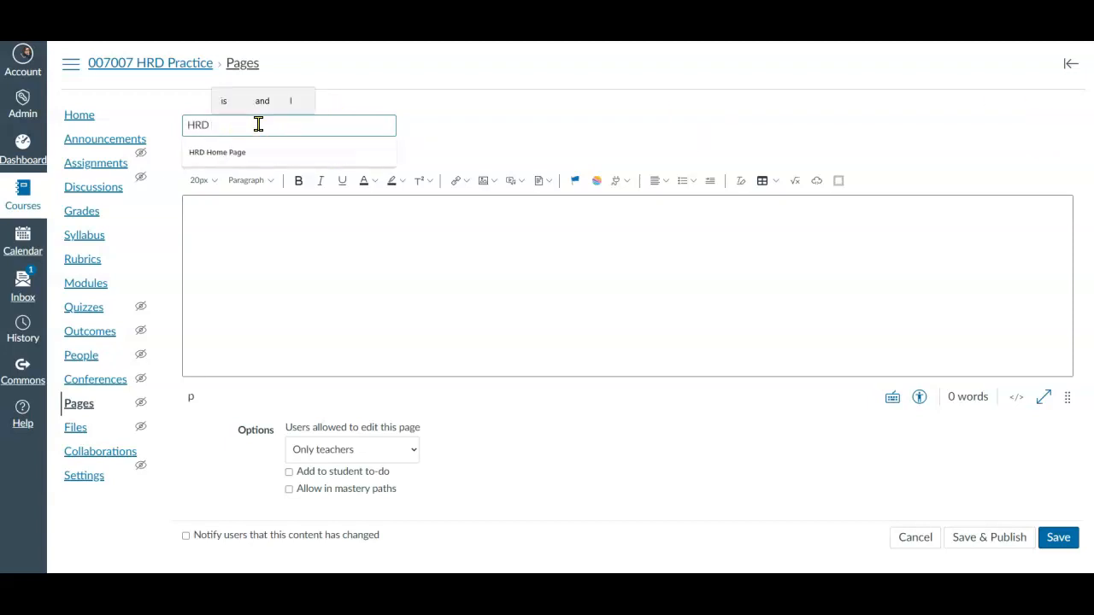
pyautogui.write('Home Pa')
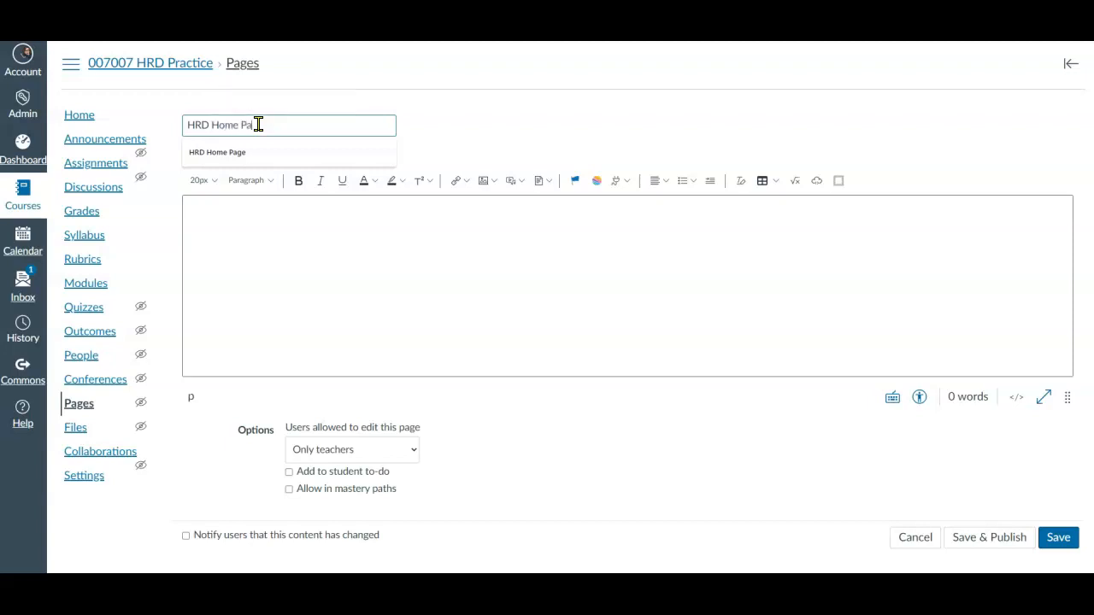
pyautogui.write('ge')
pyautogui.press('Return')
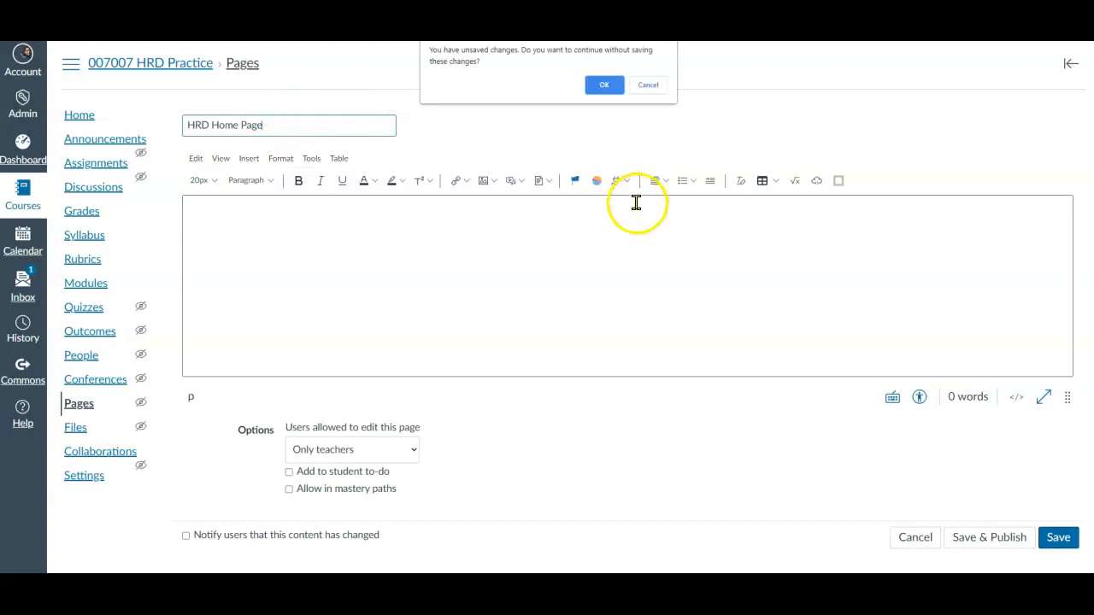
pyautogui.click(603, 86)
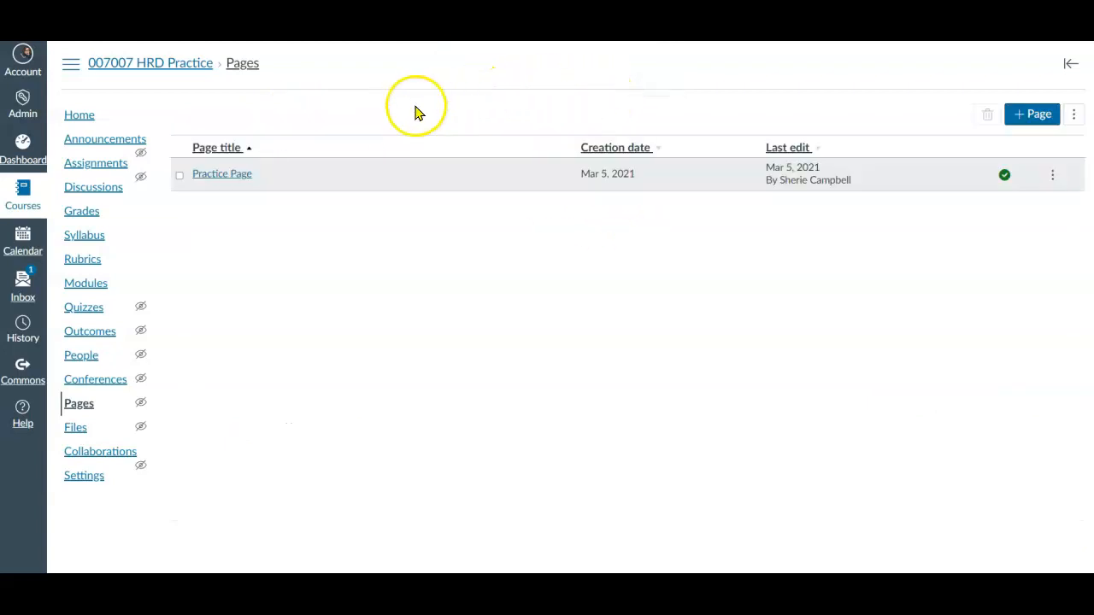
# Create a new course page and title it "HRD Home Page"
pyautogui.click(1030, 116)
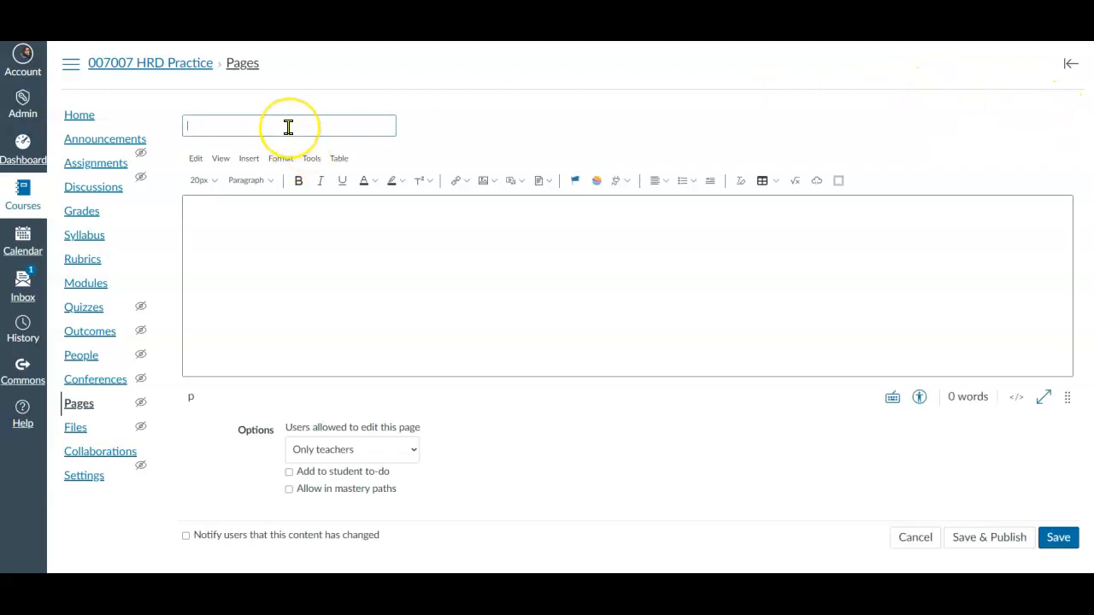
pyautogui.write('HRD')
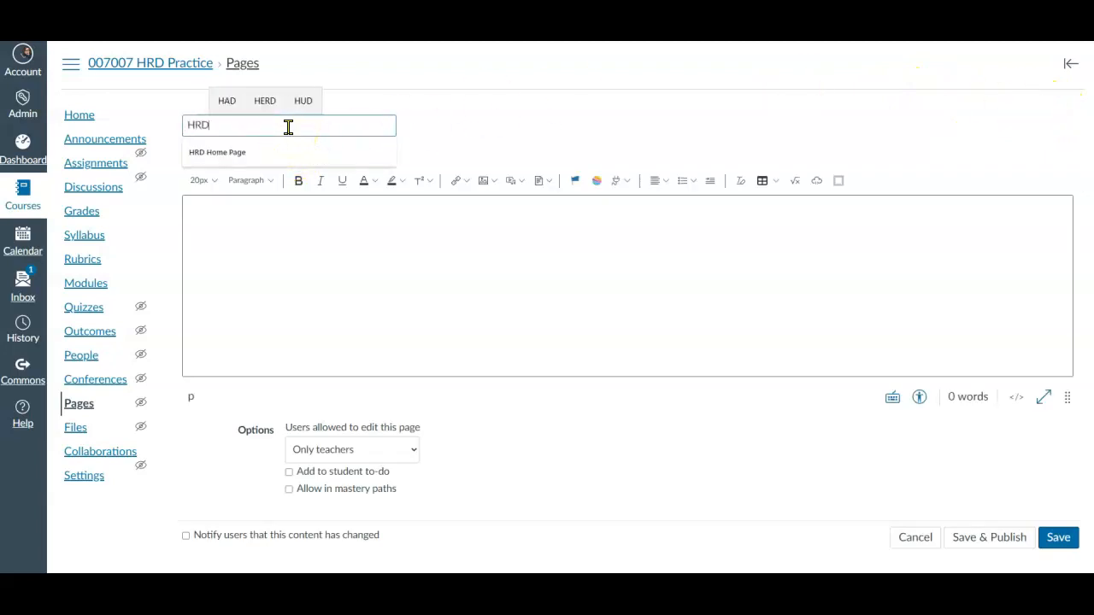
pyautogui.write(' Home Page')
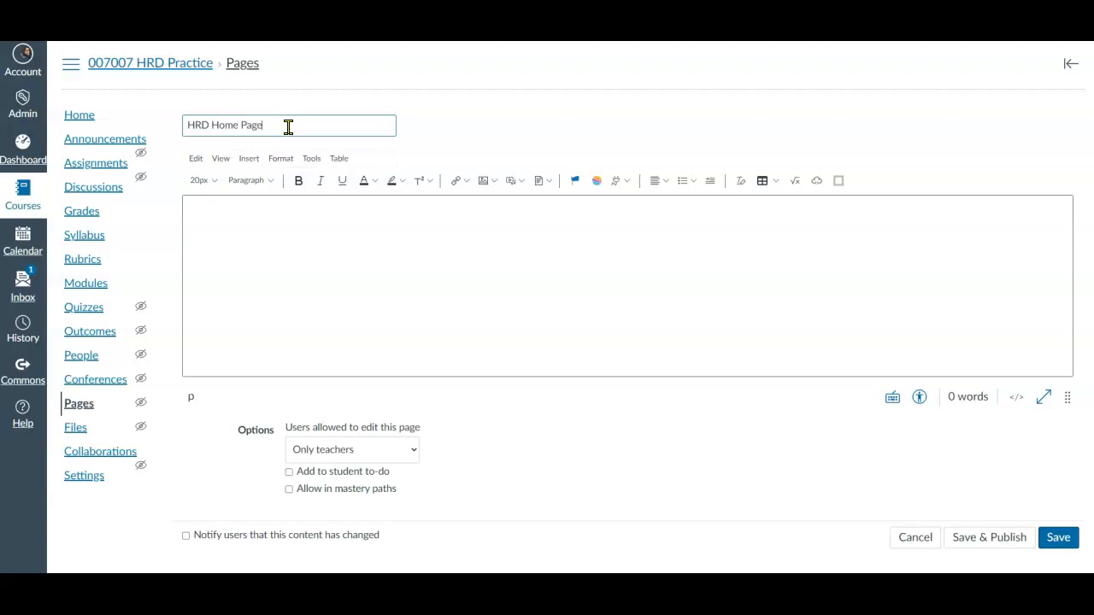
# Insert a table with three columns and four rows in the page body, below an empty first line
pyautogui.click(240, 205)
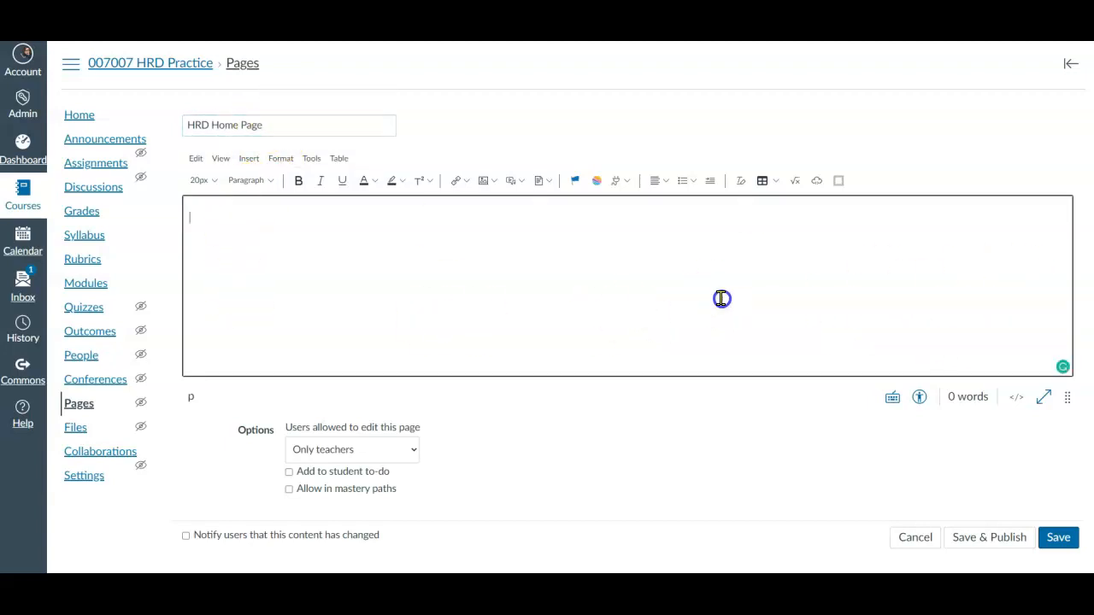
pyautogui.moveTo(691, 357)
pyautogui.mouseDown()
pyautogui.moveTo(396, 286)
pyautogui.moveTo(846, 361)
pyautogui.moveTo(432, 279)
pyautogui.moveTo(354, 249)
pyautogui.mouseUp()
pyautogui.moveTo(893, 308)
pyautogui.mouseDown()
pyautogui.moveTo(843, 287)
pyautogui.moveTo(409, 292)
pyautogui.mouseUp()
pyautogui.click(452, 290)
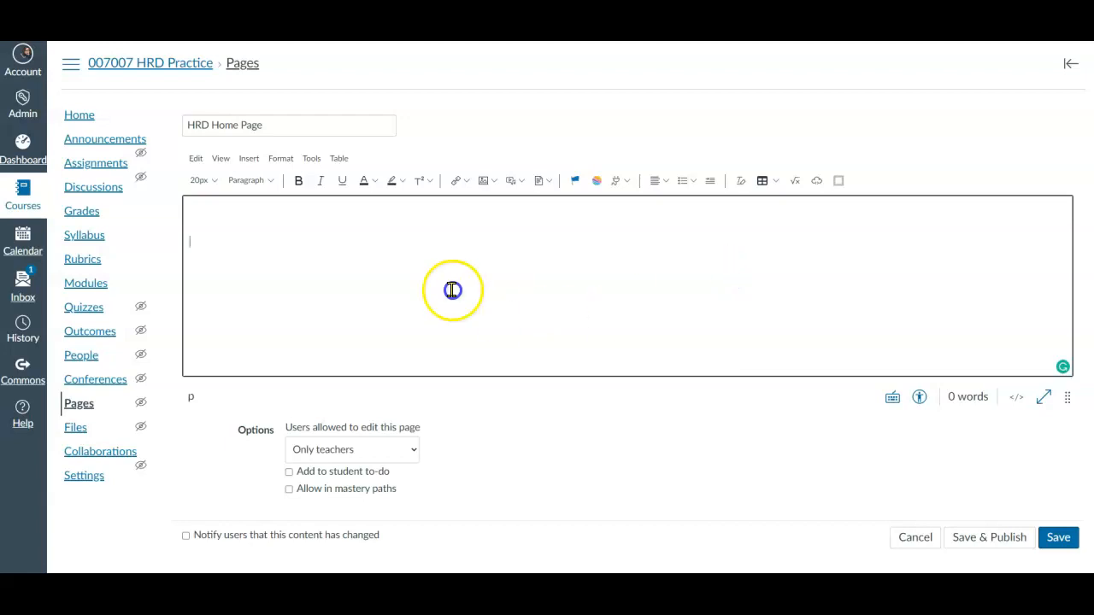
pyautogui.click(340, 159)
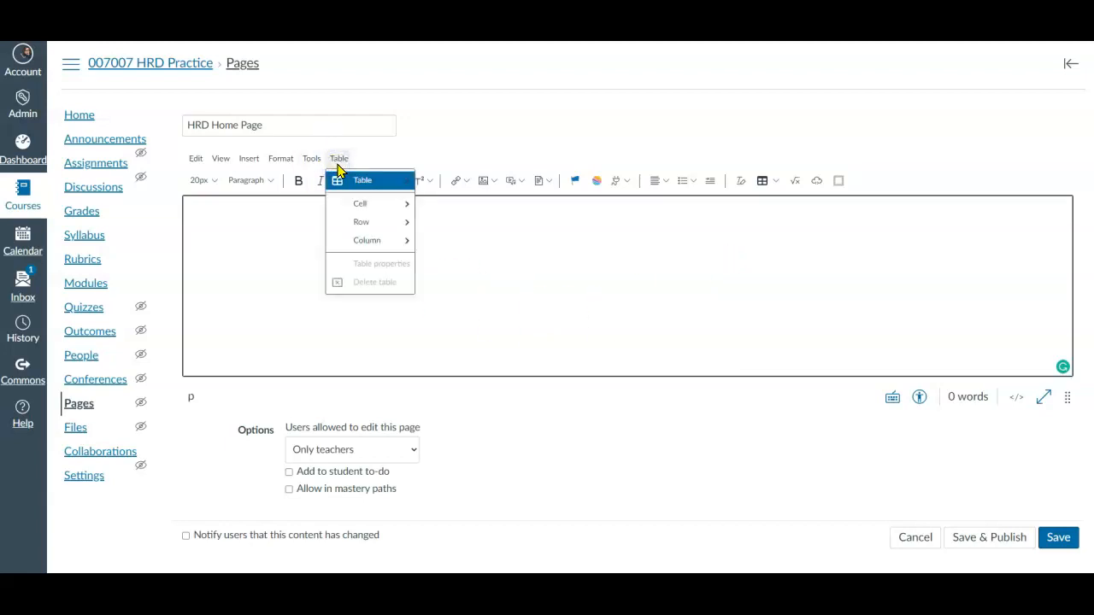
pyautogui.click(339, 161)
pyautogui.click(778, 181)
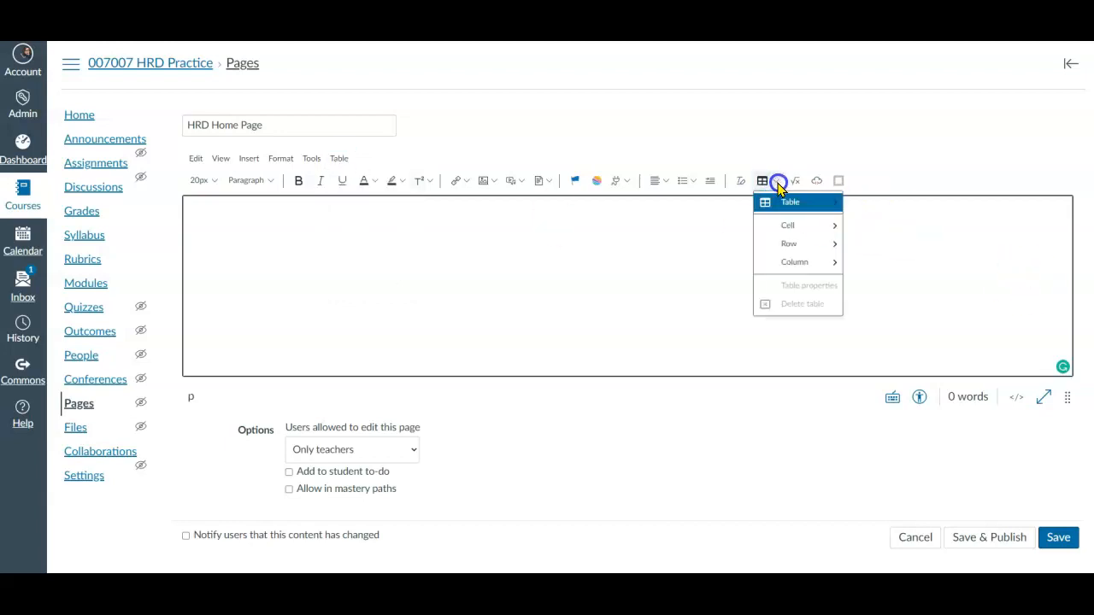
pyautogui.click(786, 205)
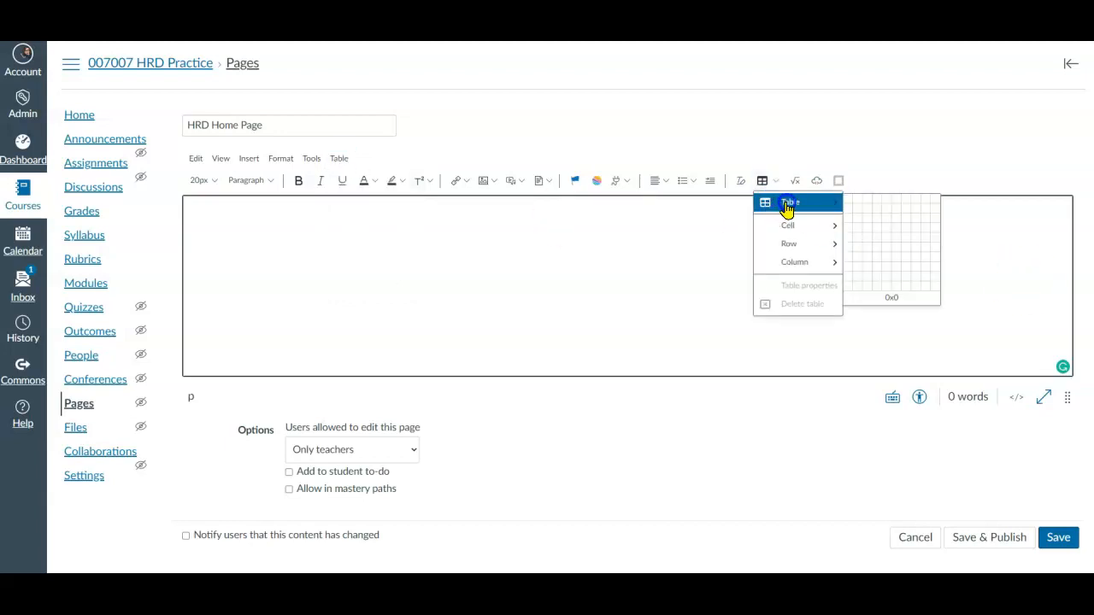
pyautogui.click(871, 230)
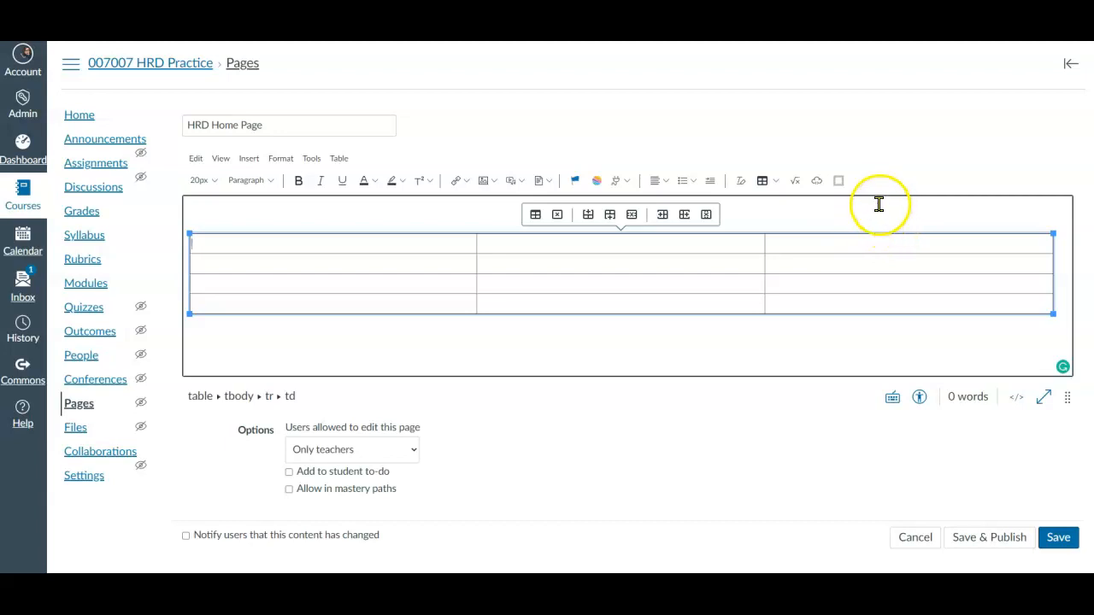
# Merge the three cells of the table's top row into one and center-align the merged cell
pyautogui.moveTo(252, 242); pyautogui.dragTo(811, 254)
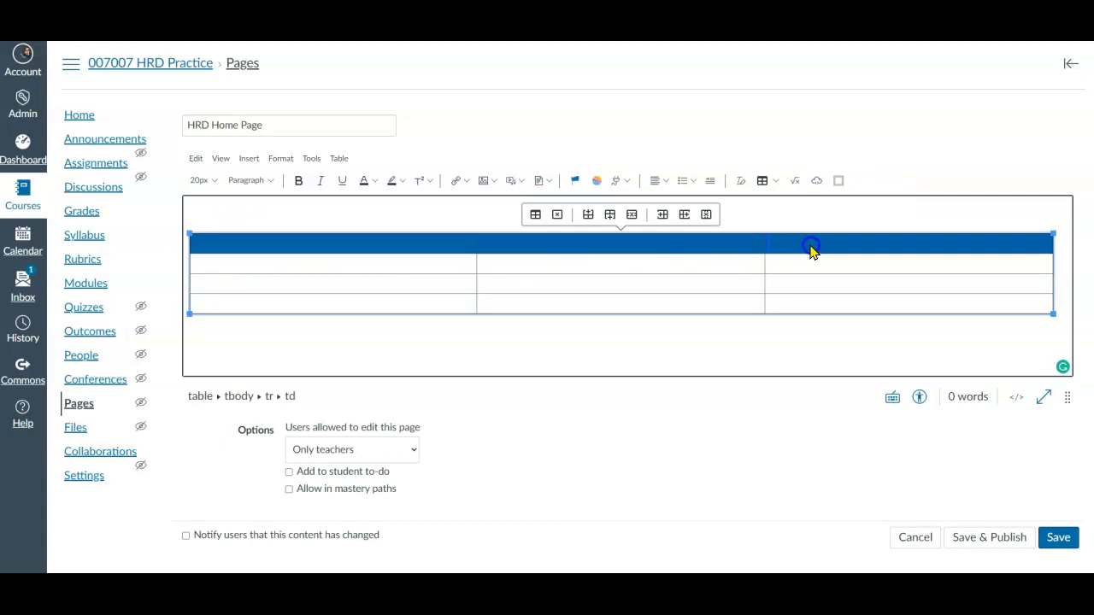
pyautogui.click(774, 184)
pyautogui.moveTo(771, 227)
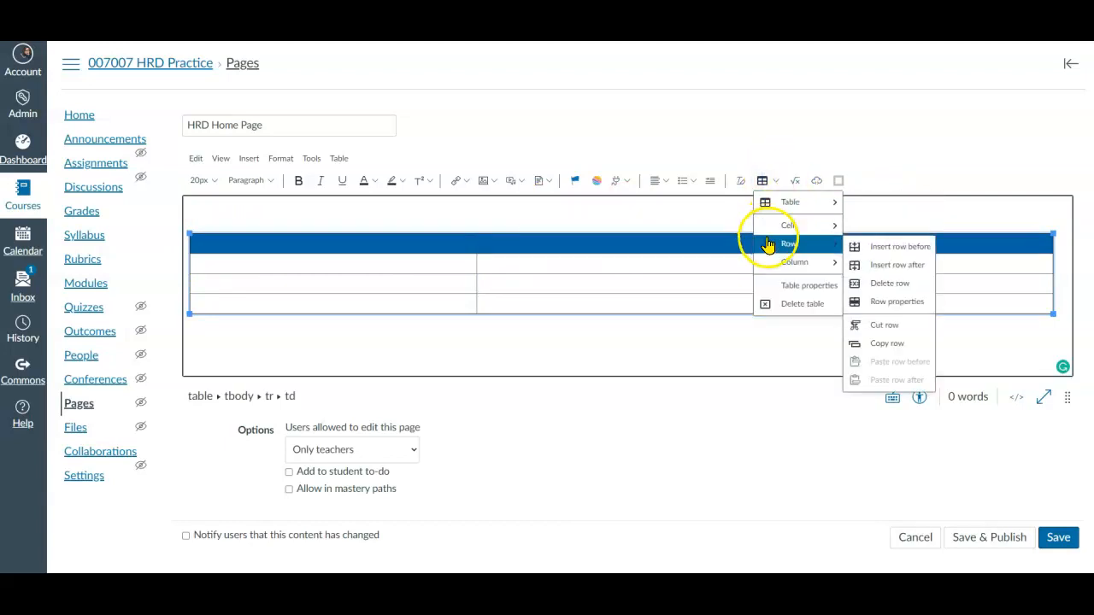
pyautogui.click(865, 246)
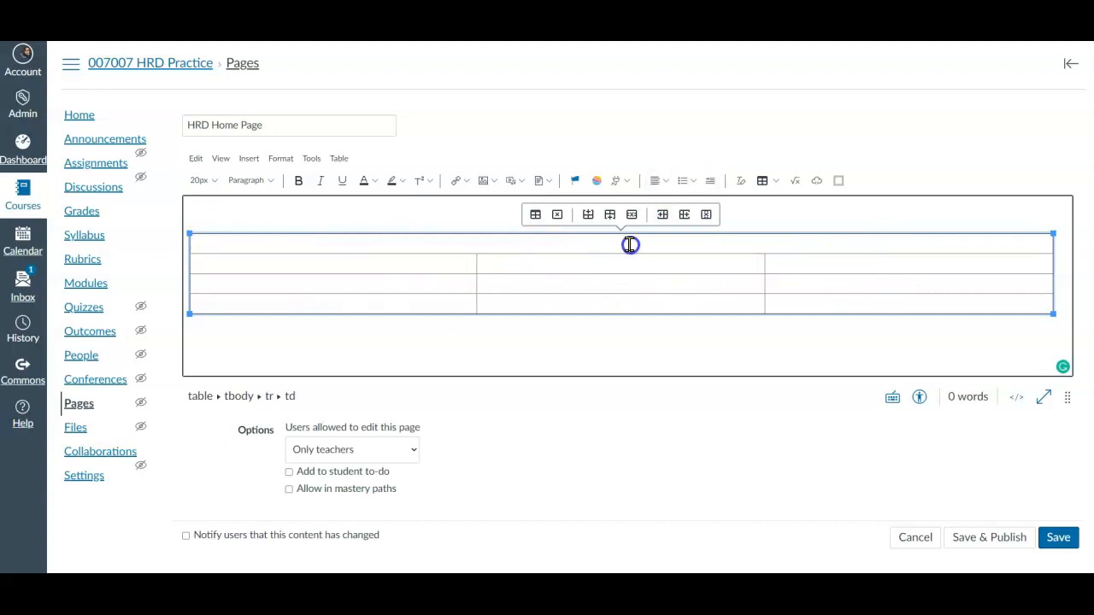
pyautogui.click(667, 181)
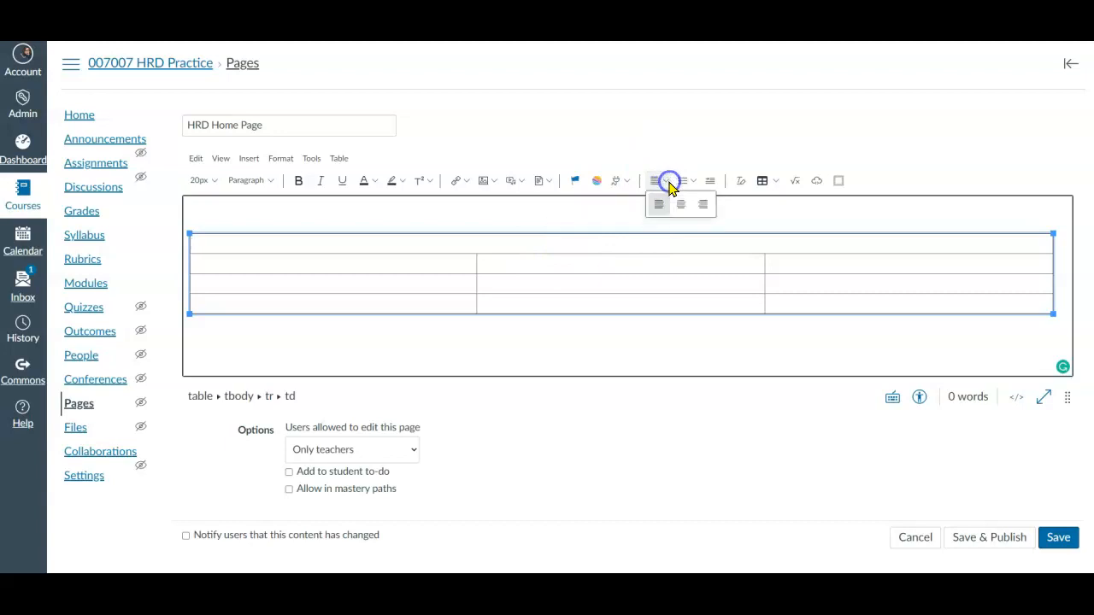
pyautogui.click(681, 205)
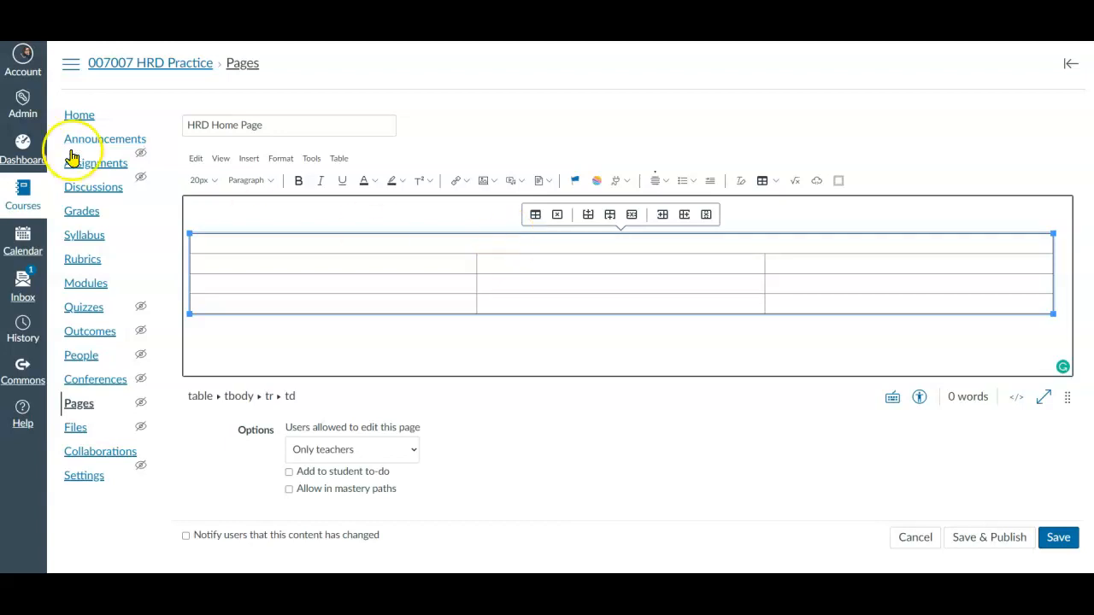
# Start an image upload for the merged top cell and browse the computer for a file
pyautogui.click(247, 160)
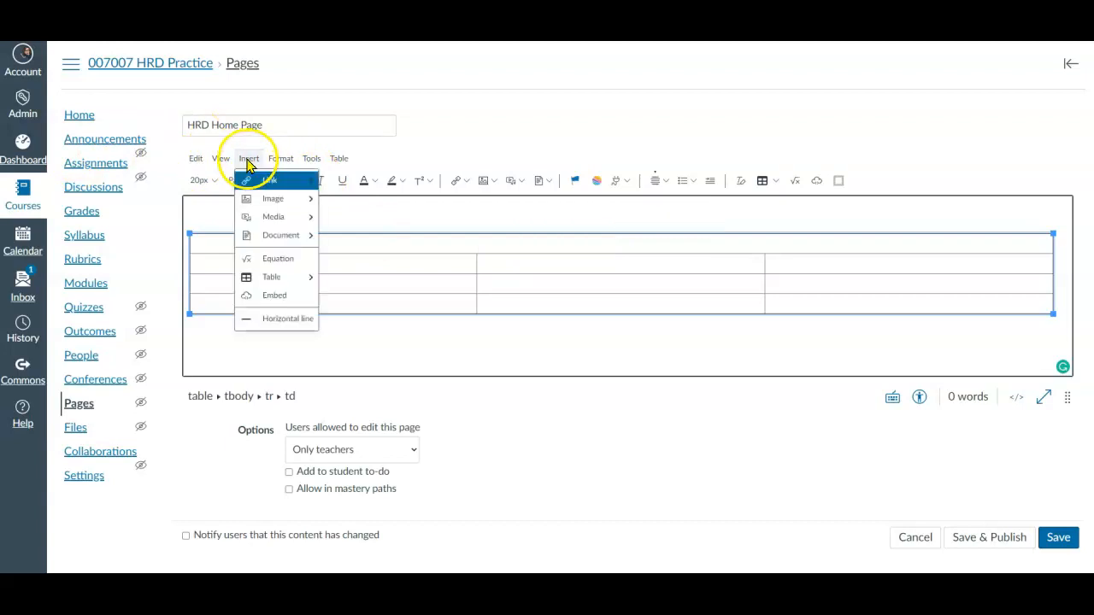
pyautogui.moveTo(255, 200)
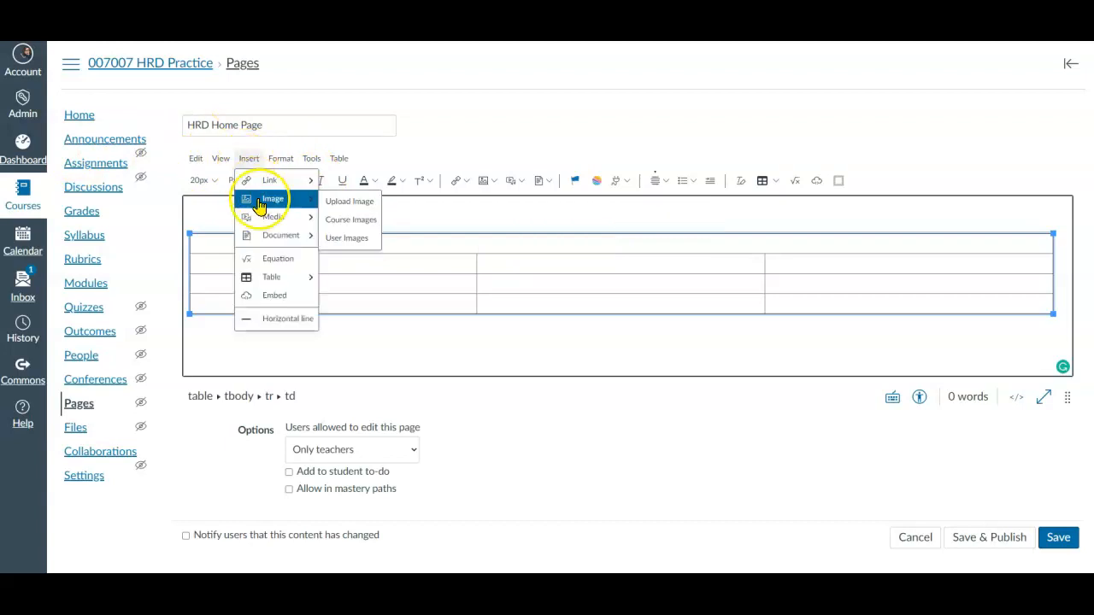
pyautogui.click(361, 207)
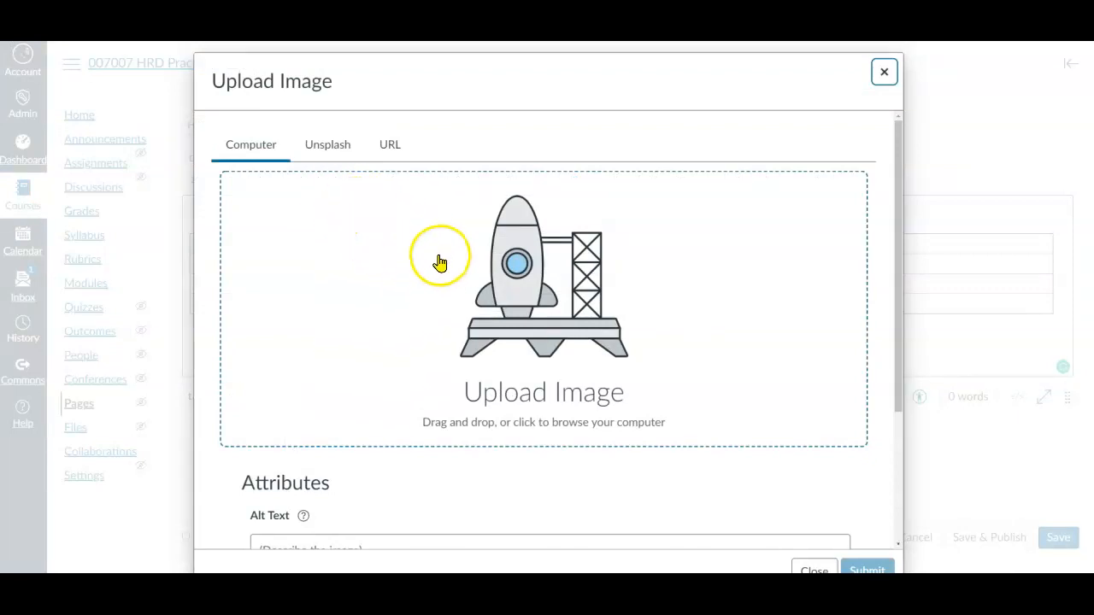
pyautogui.click(521, 278)
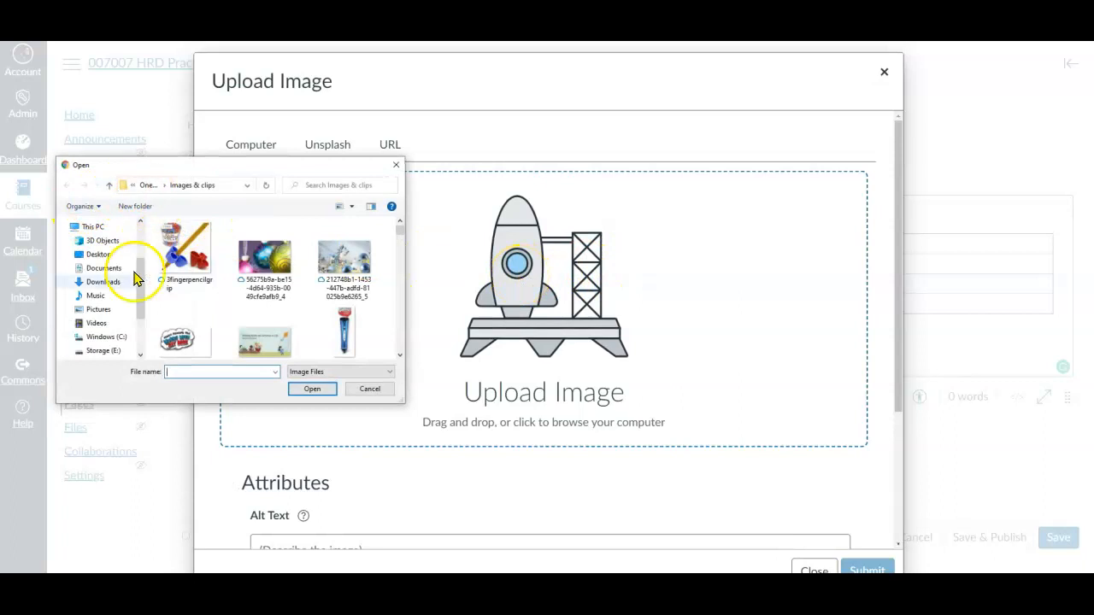
# Browse to the Buttons and Banners folder inside the images folder on the My Passport (F:) drive
pyautogui.scroll(-1, 117, 282)
pyautogui.click(109, 334)
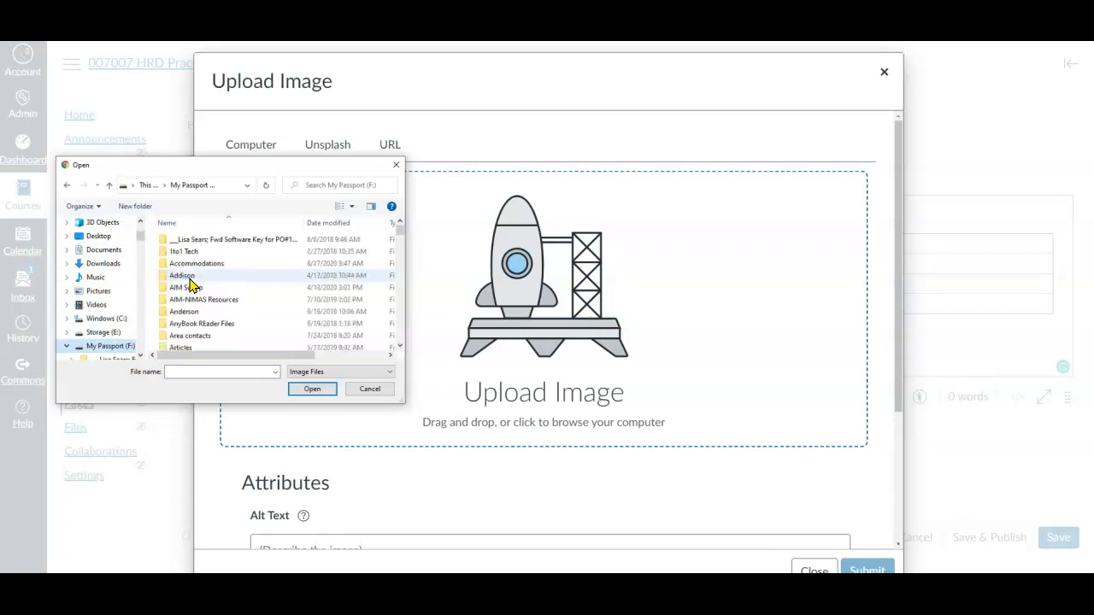
pyautogui.scroll(-10, 192, 283)
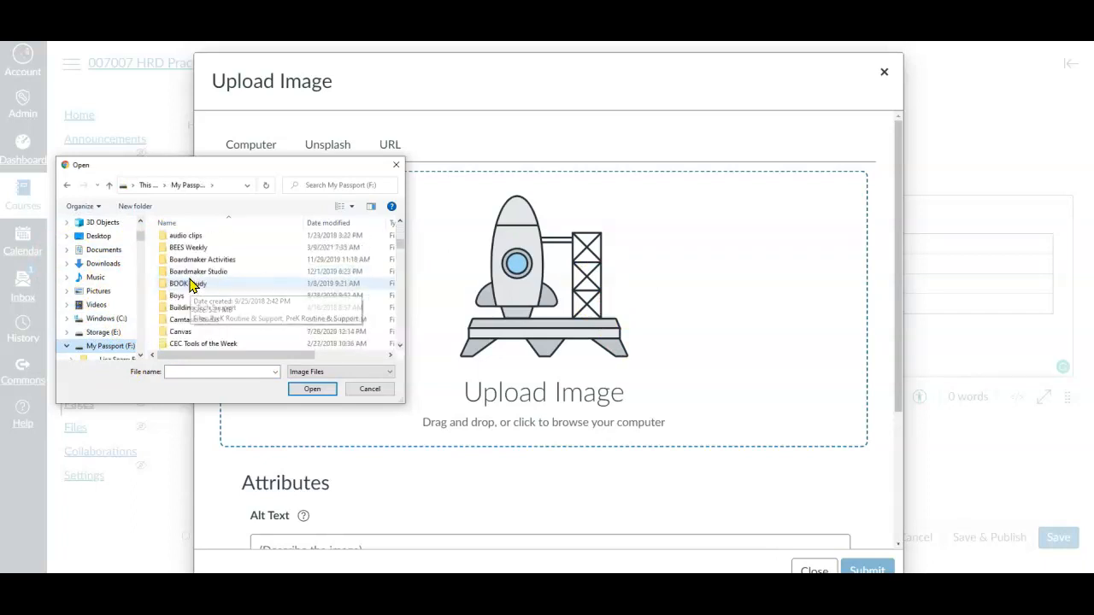
pyautogui.scroll(-8, 193, 284)
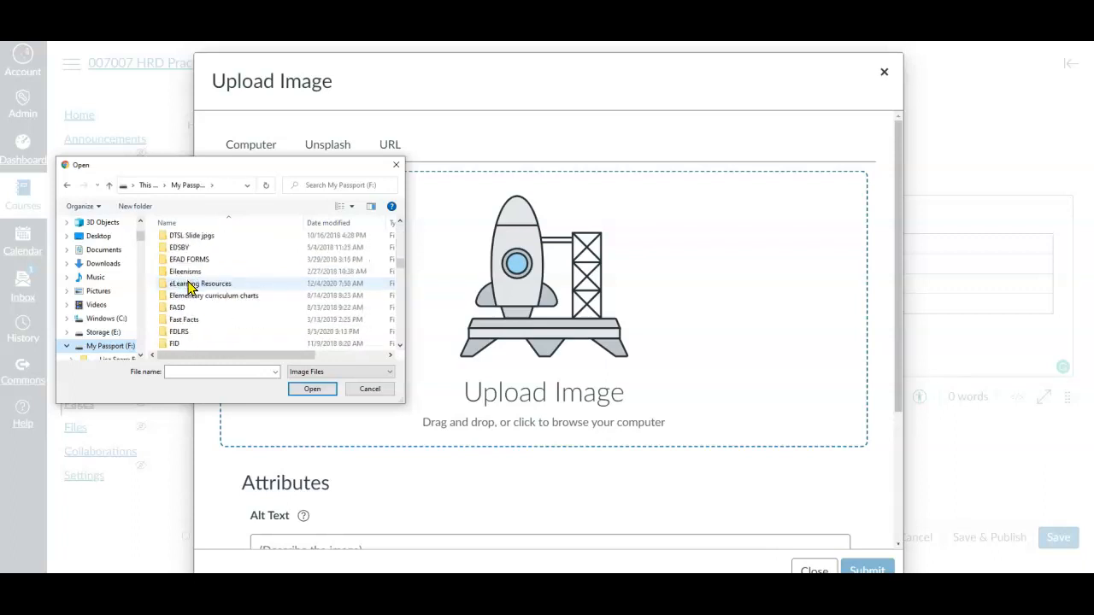
pyautogui.doubleClick(179, 285)
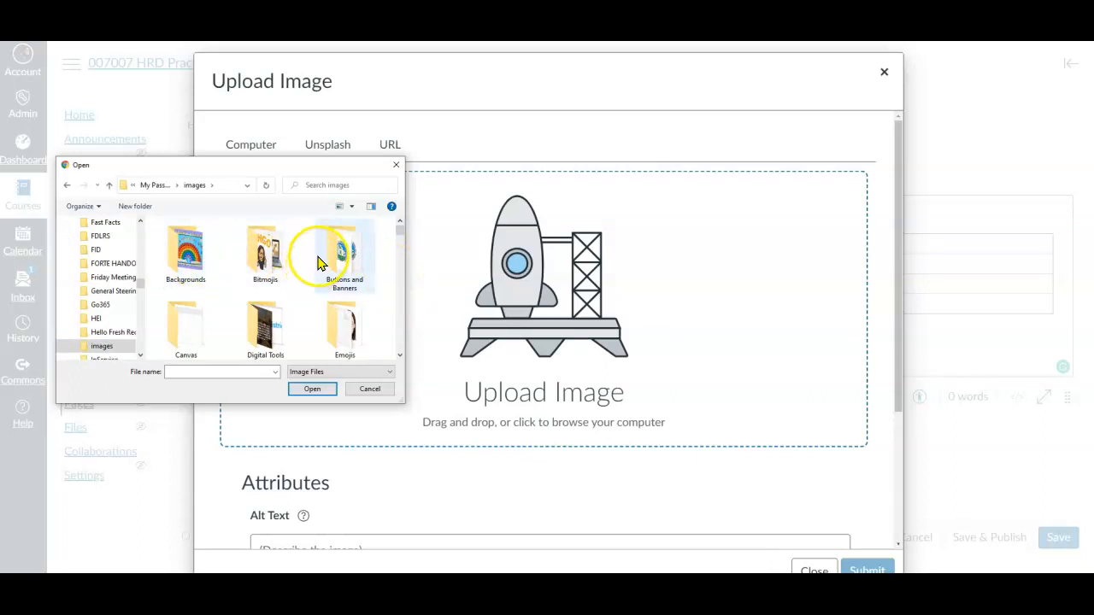
pyautogui.click(346, 258)
pyautogui.doubleClick(346, 257)
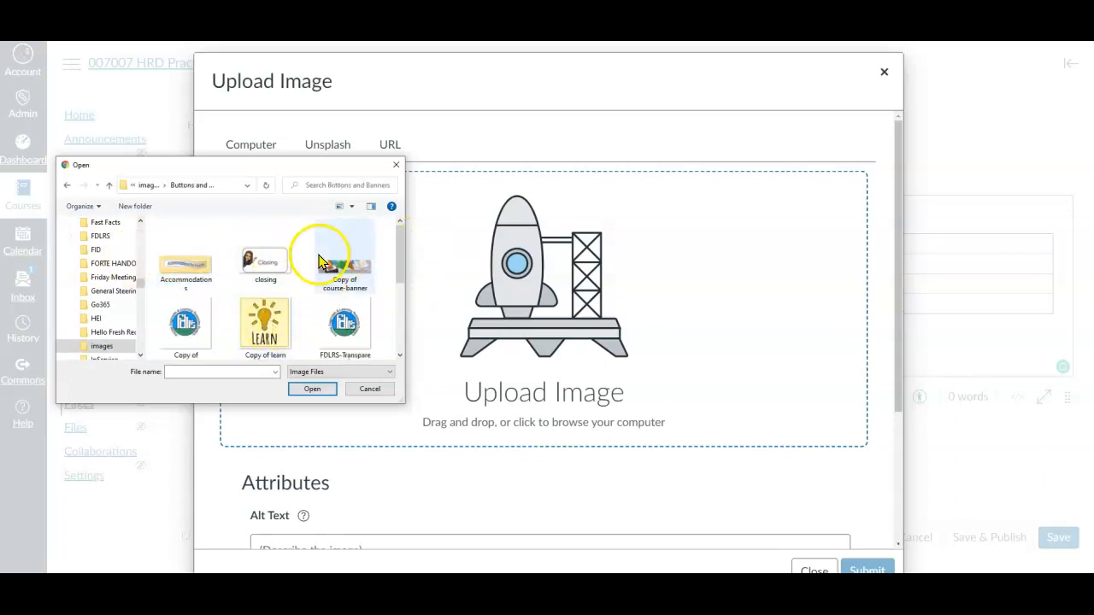
# Choose the UDL banner image from the Buttons and Banners folder as the file to upload
pyautogui.click(348, 279)
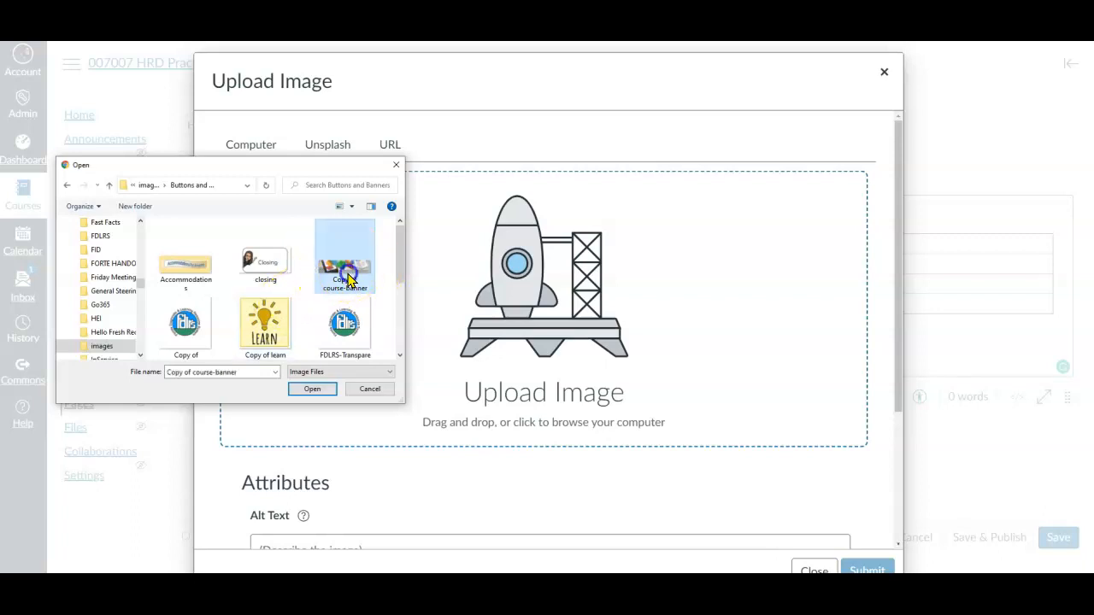
pyautogui.click(312, 390)
pyautogui.scroll(-5, 294, 291)
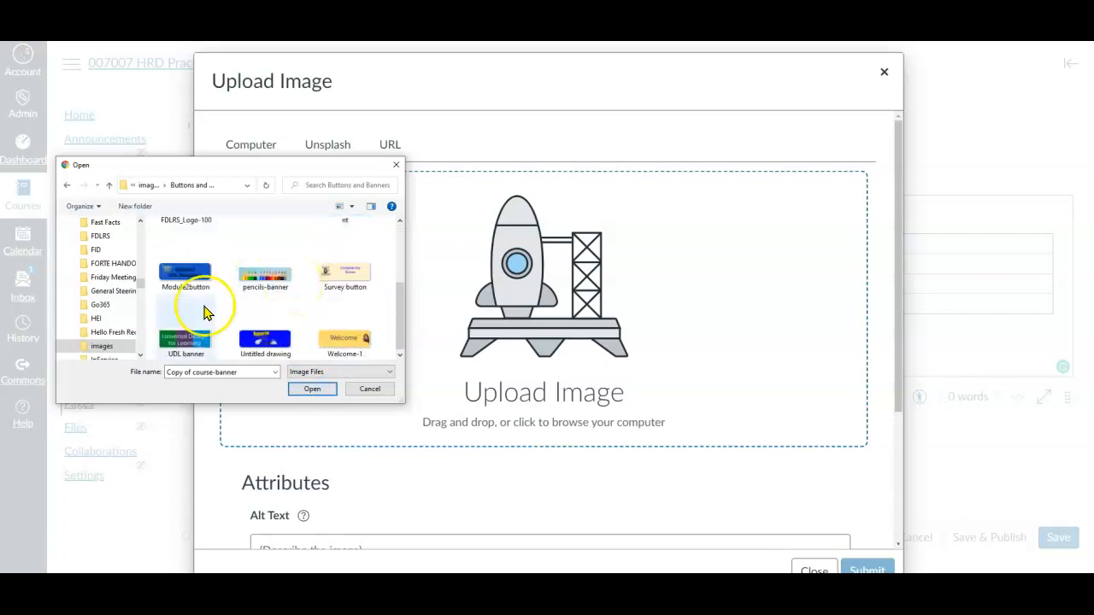
pyautogui.click(177, 344)
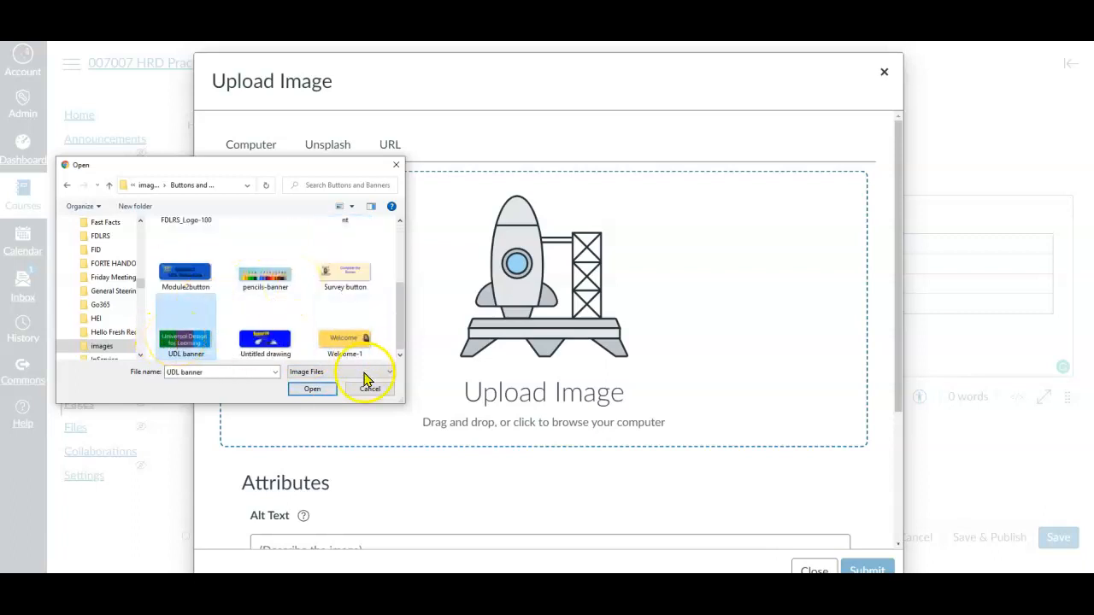
pyautogui.click(312, 390)
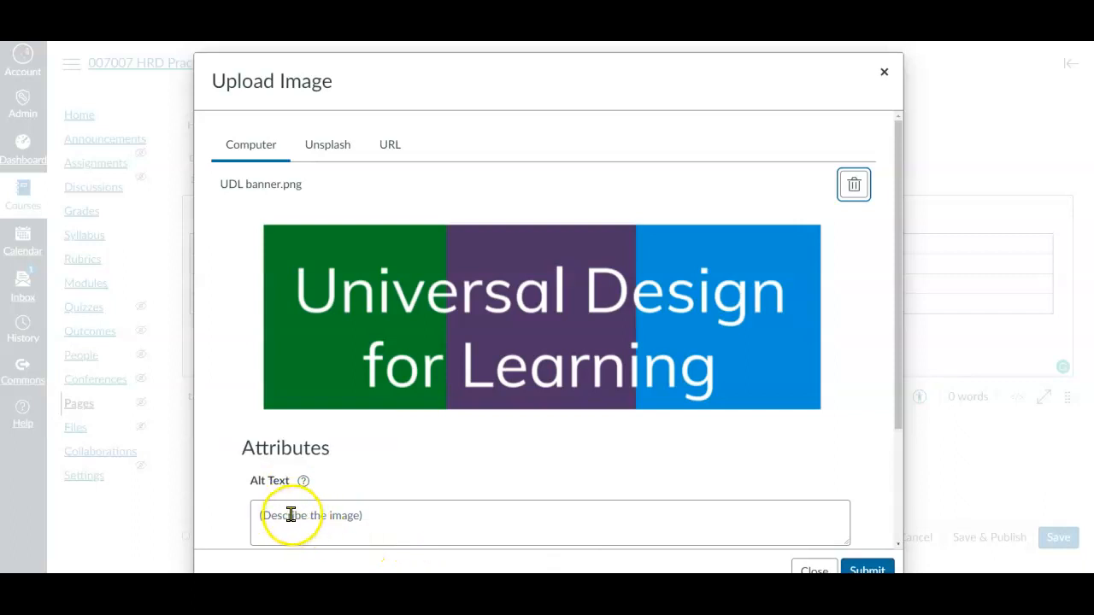
# Start the alt text for the UDL banner image with the word "Universal"
pyautogui.click(257, 515)
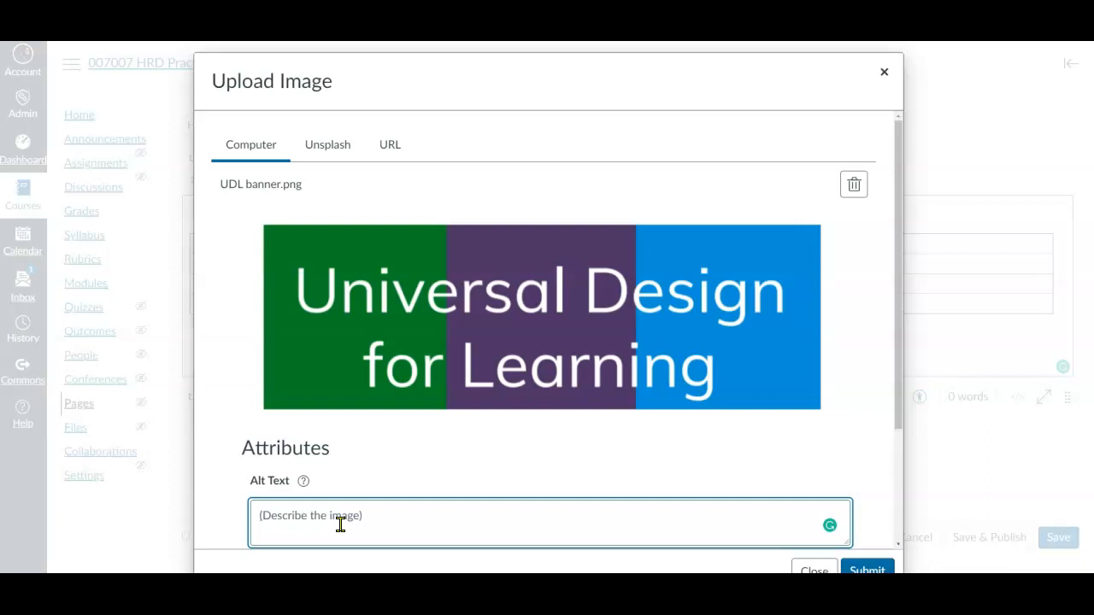
pyautogui.write('Universa')
pyautogui.press('BackSpace')
pyautogui.press('BackSpace')
pyautogui.press('BackSpace')
pyautogui.press('BackSpace')
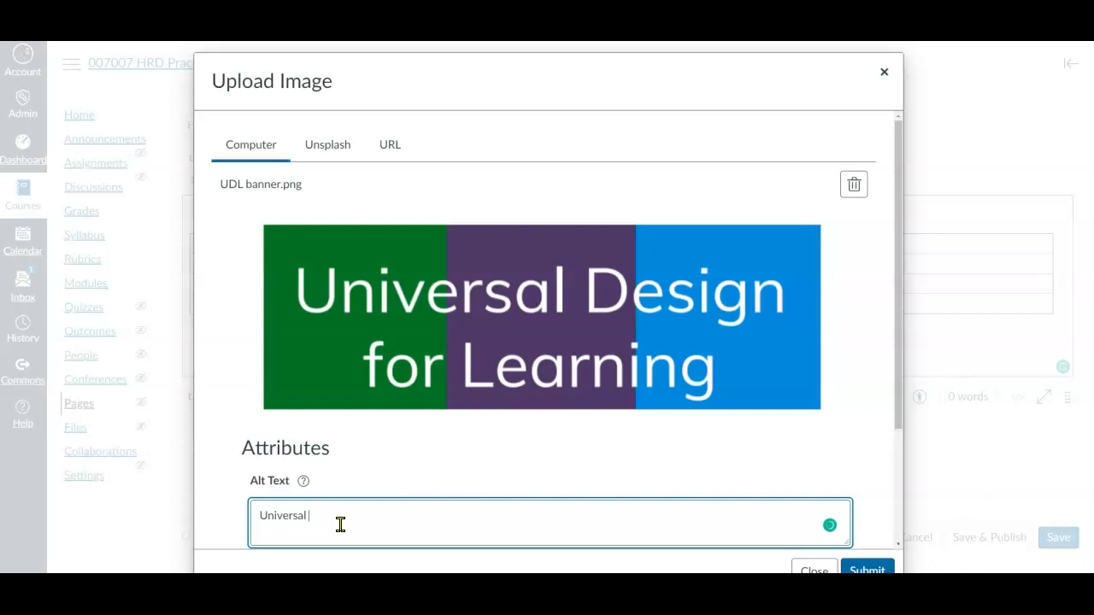
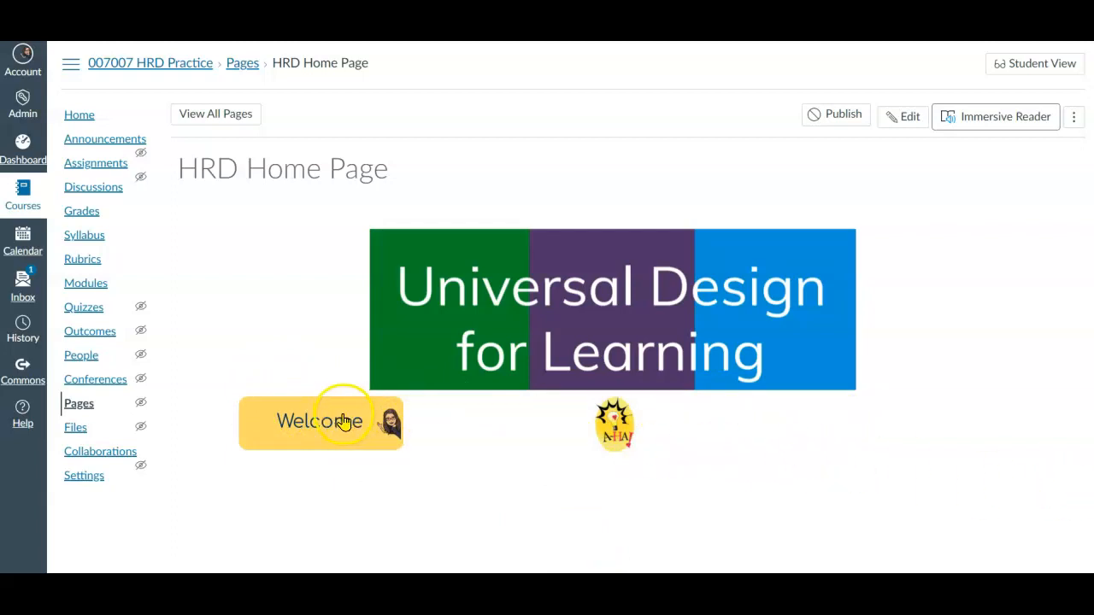
# Publish the HRD Home Page from the course's page list and set it as the front page
pyautogui.click(445, 425)
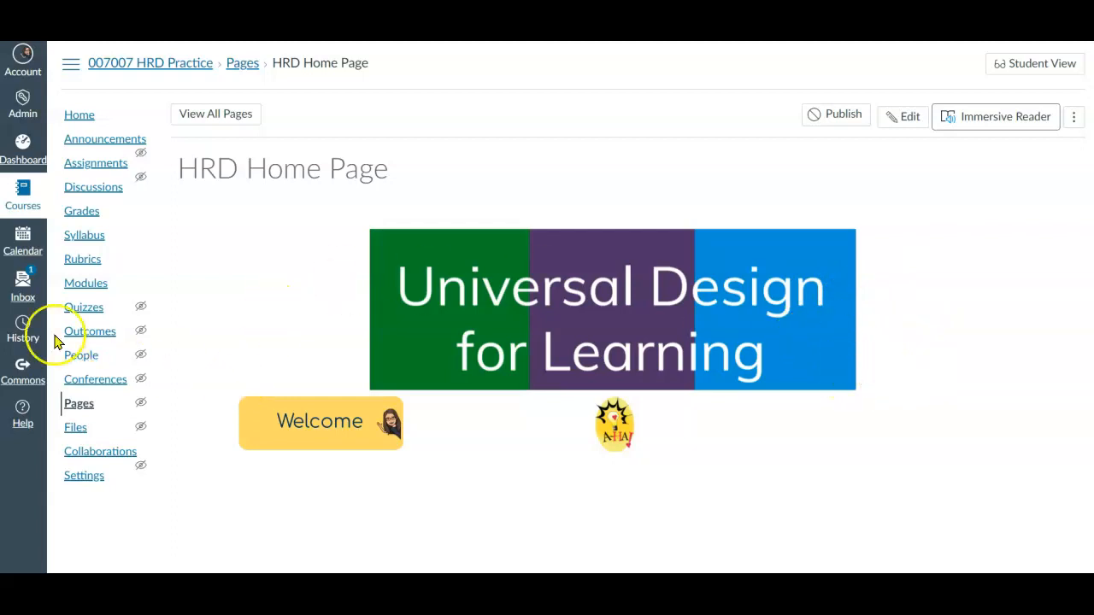
pyautogui.click(78, 405)
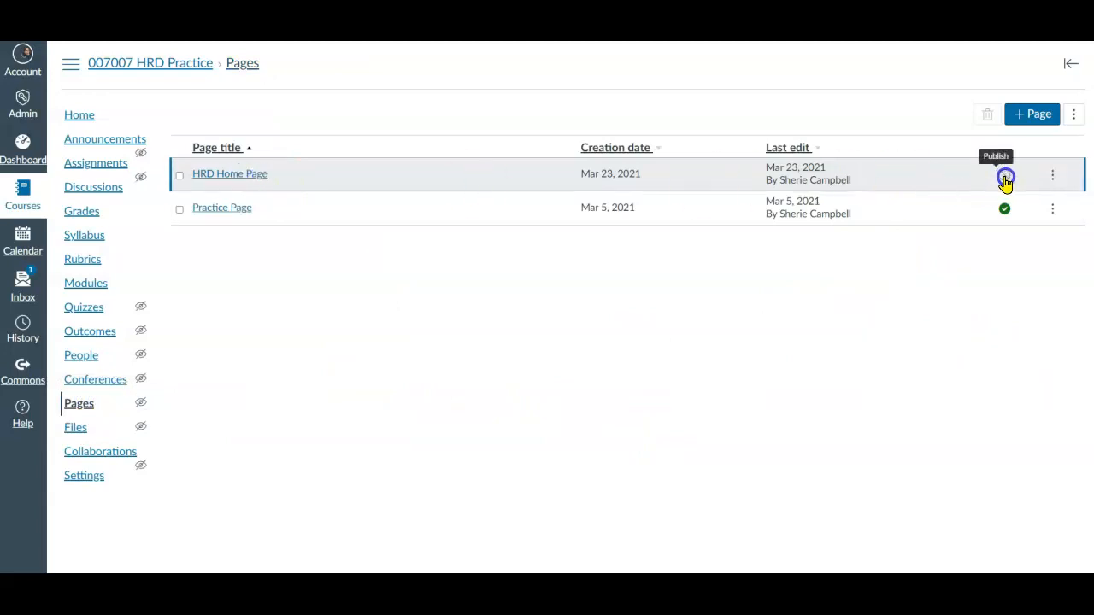
pyautogui.click(1054, 177)
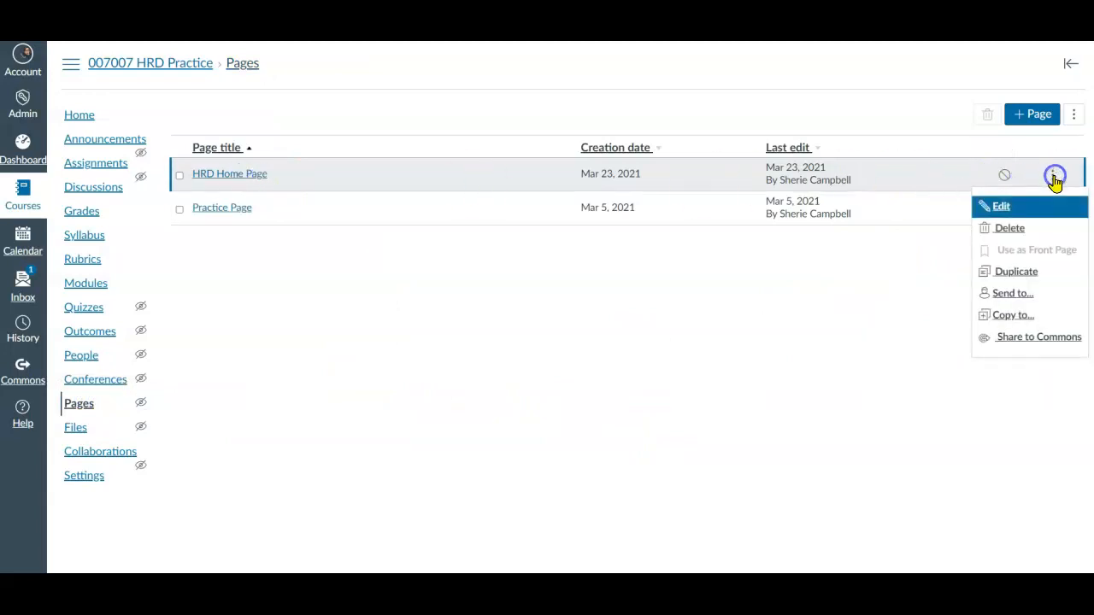
pyautogui.click(1055, 180)
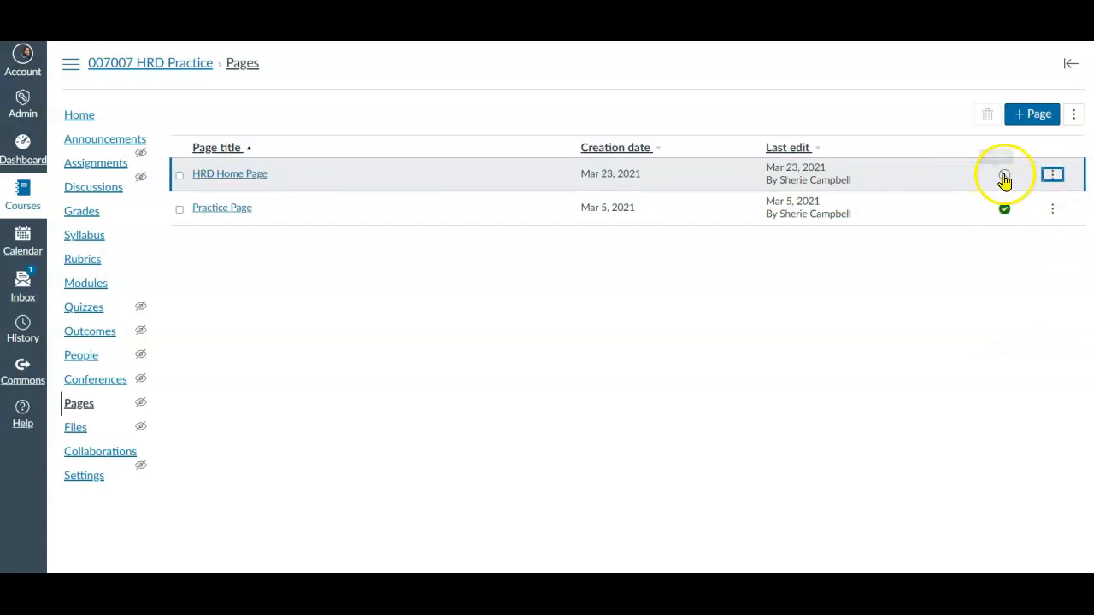
pyautogui.click(1004, 177)
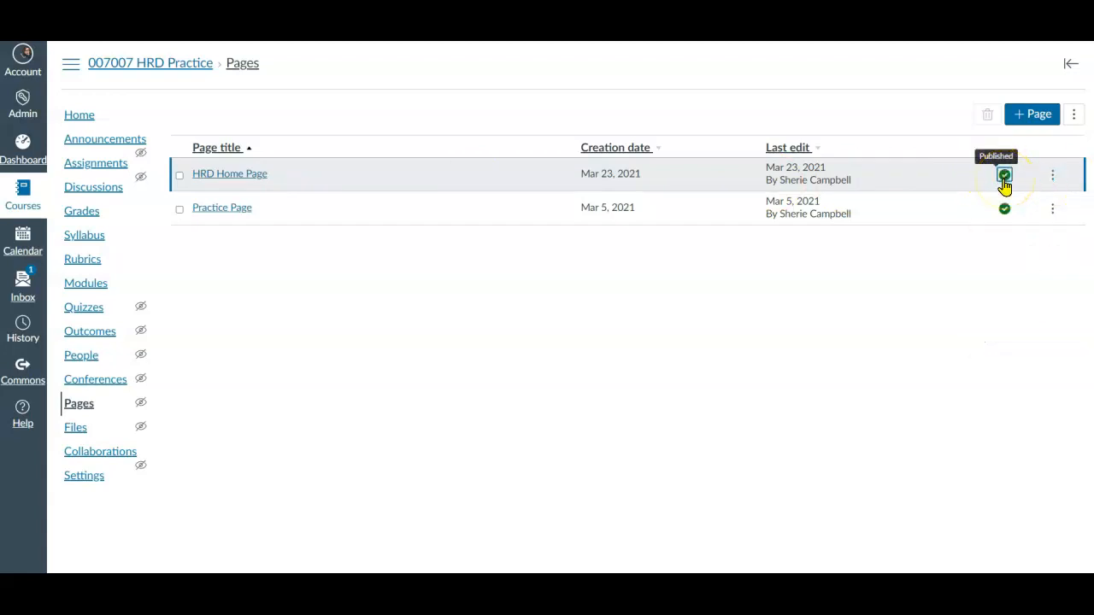
pyautogui.click(1052, 179)
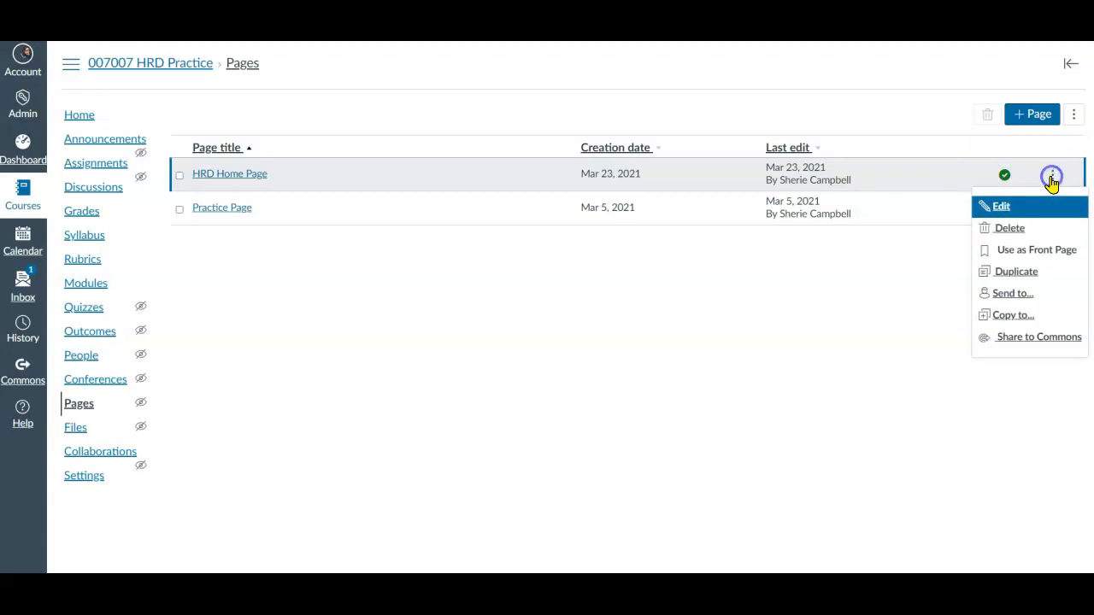
pyautogui.click(1045, 256)
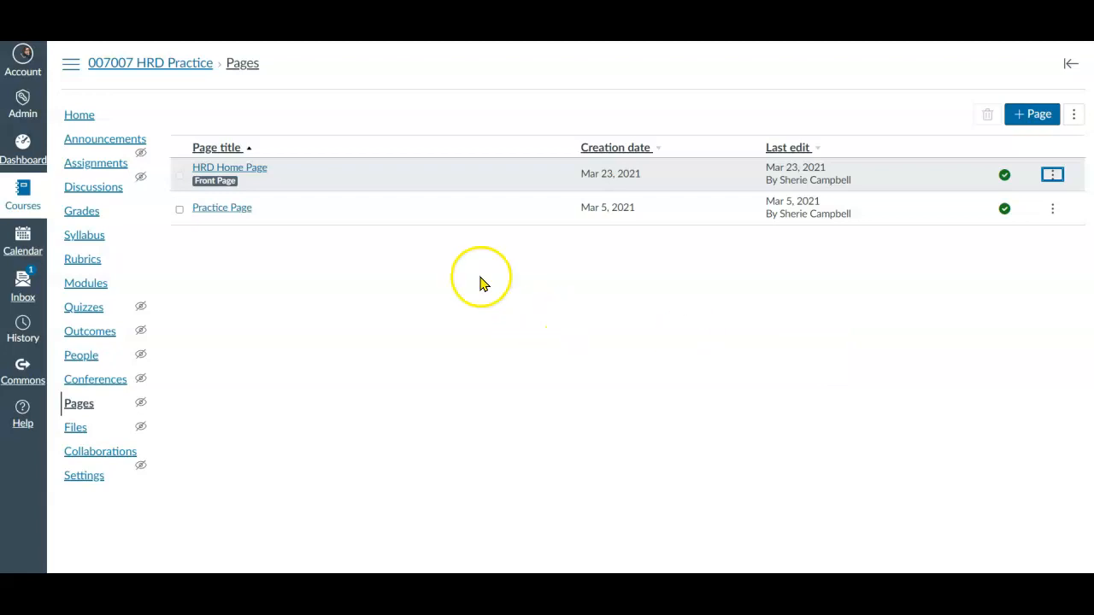
# Publish the course and set its home page to display the Pages Front Page
pyautogui.click(72, 123)
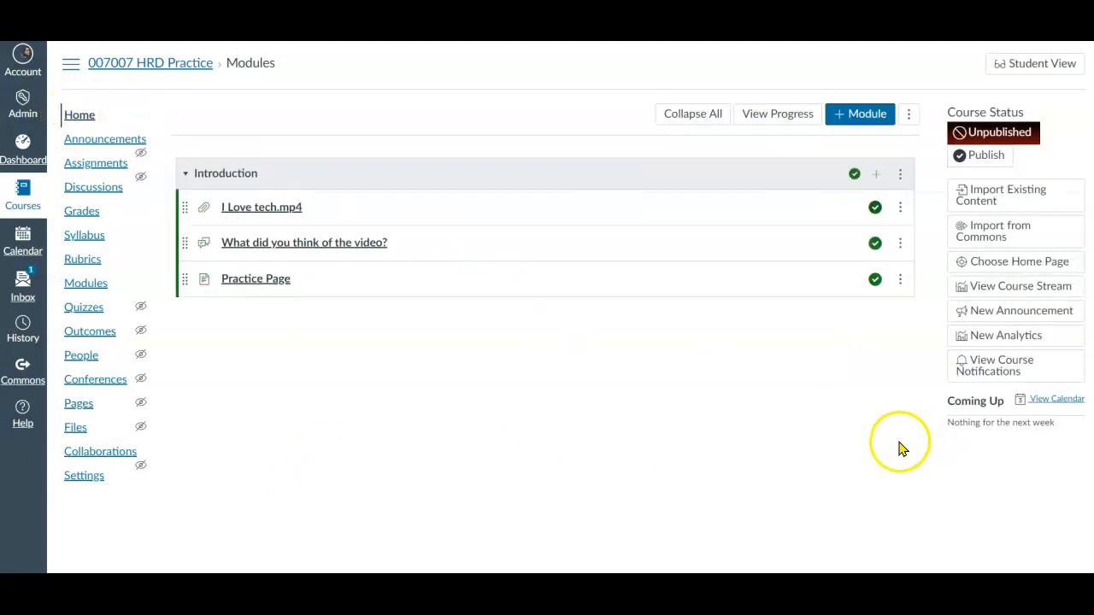
pyautogui.click(987, 158)
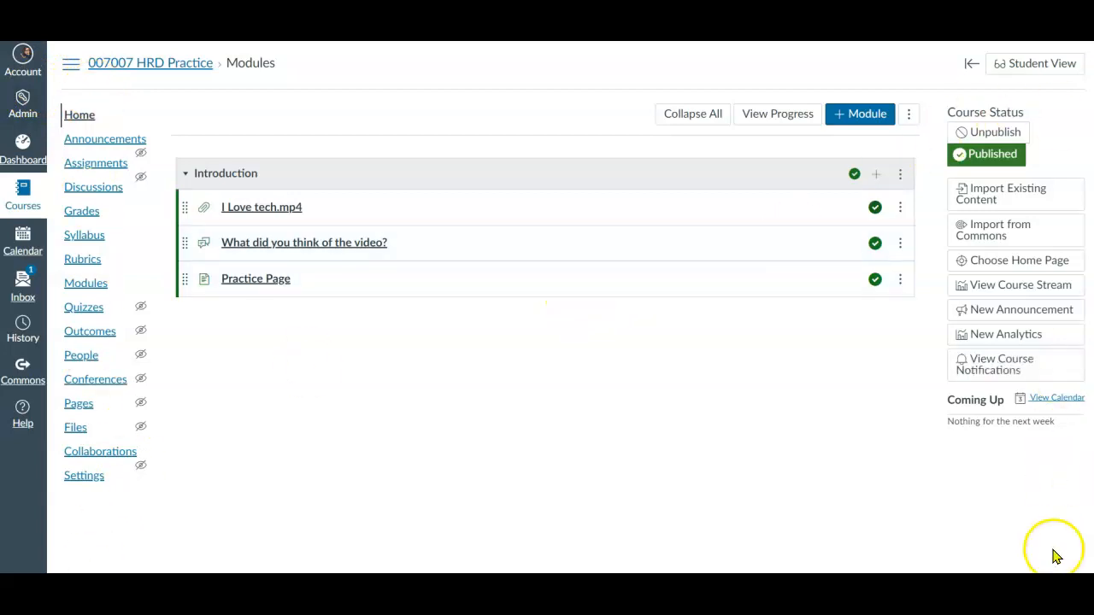
pyautogui.click(966, 270)
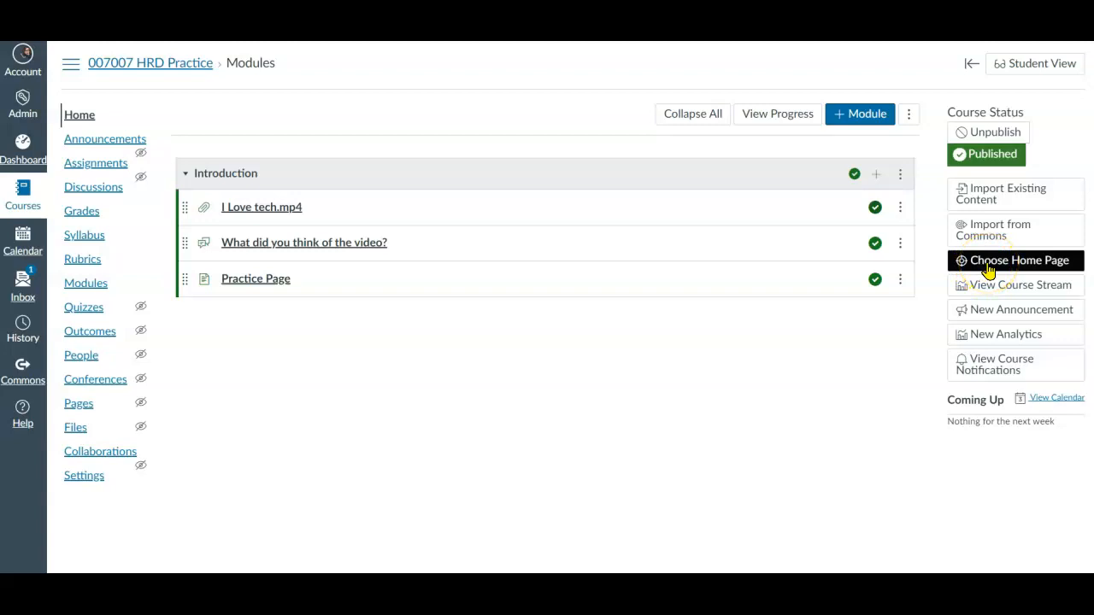
pyautogui.click(988, 270)
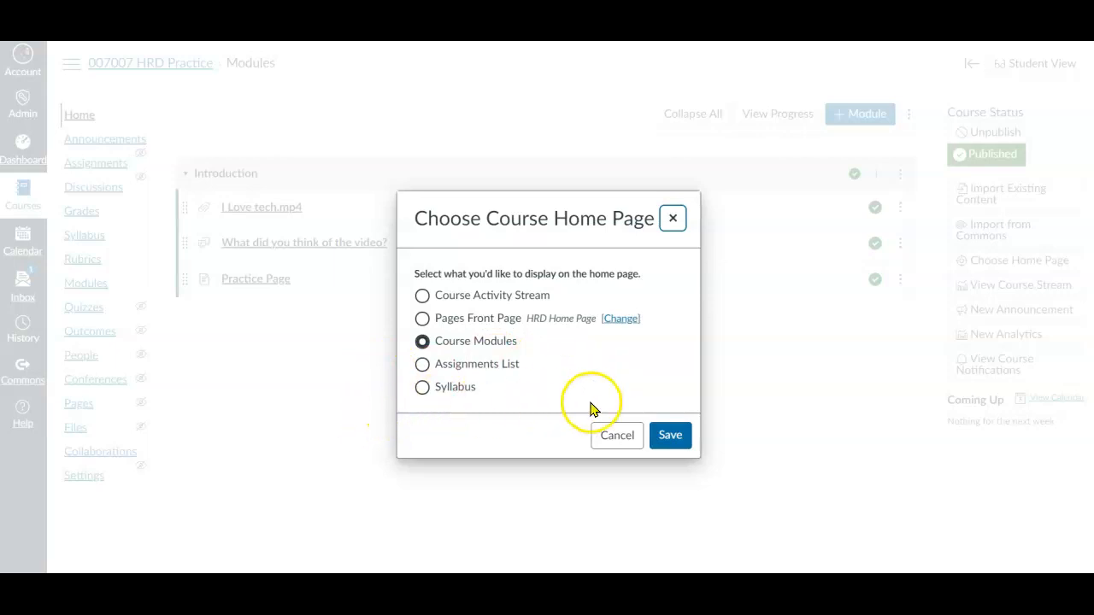
pyautogui.click(421, 320)
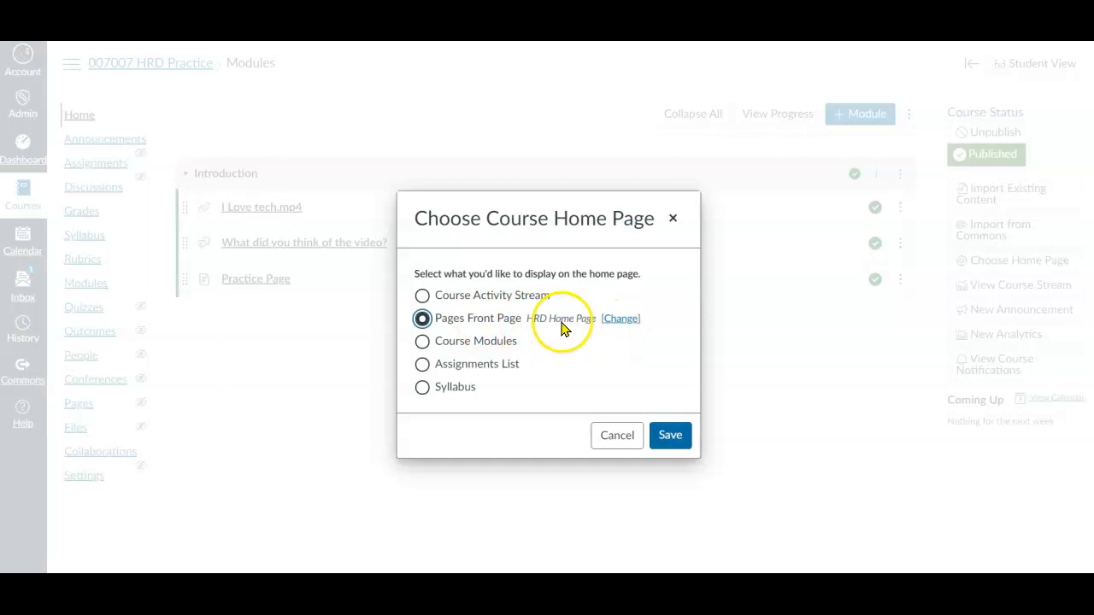
pyautogui.click(668, 437)
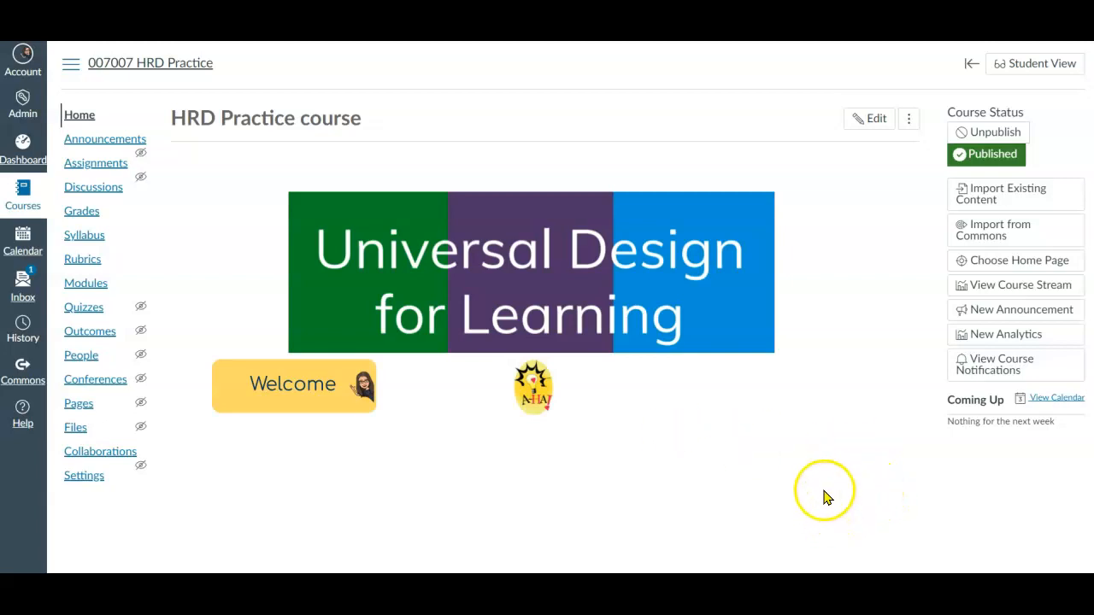
# Test the Welcome and A-HA! image links on the course home page, returning to the home page after each
pyautogui.click(300, 390)
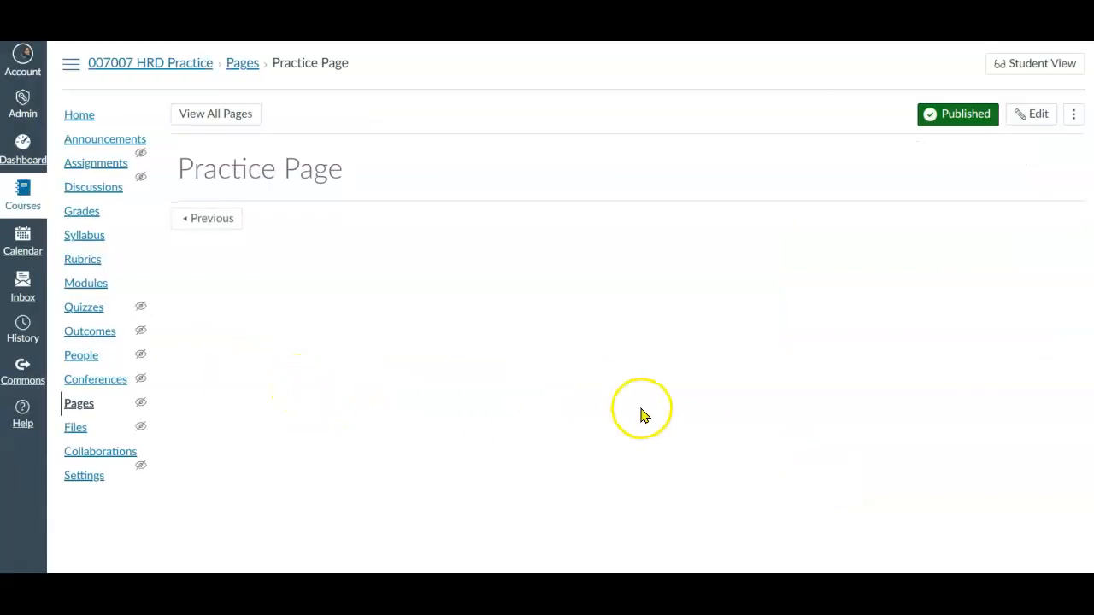
pyautogui.click(76, 122)
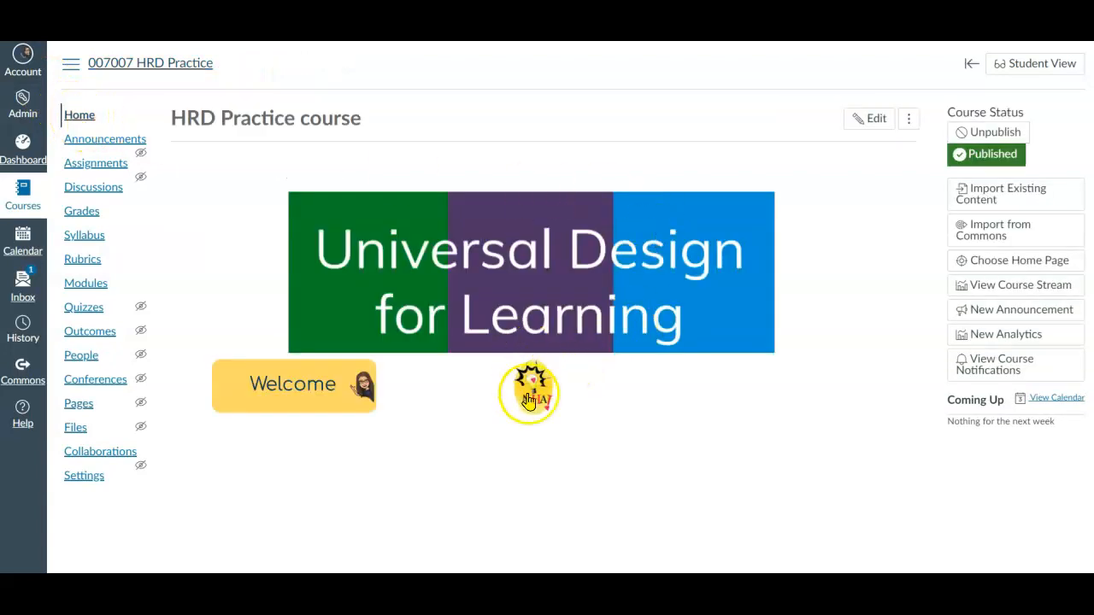
pyautogui.click(533, 393)
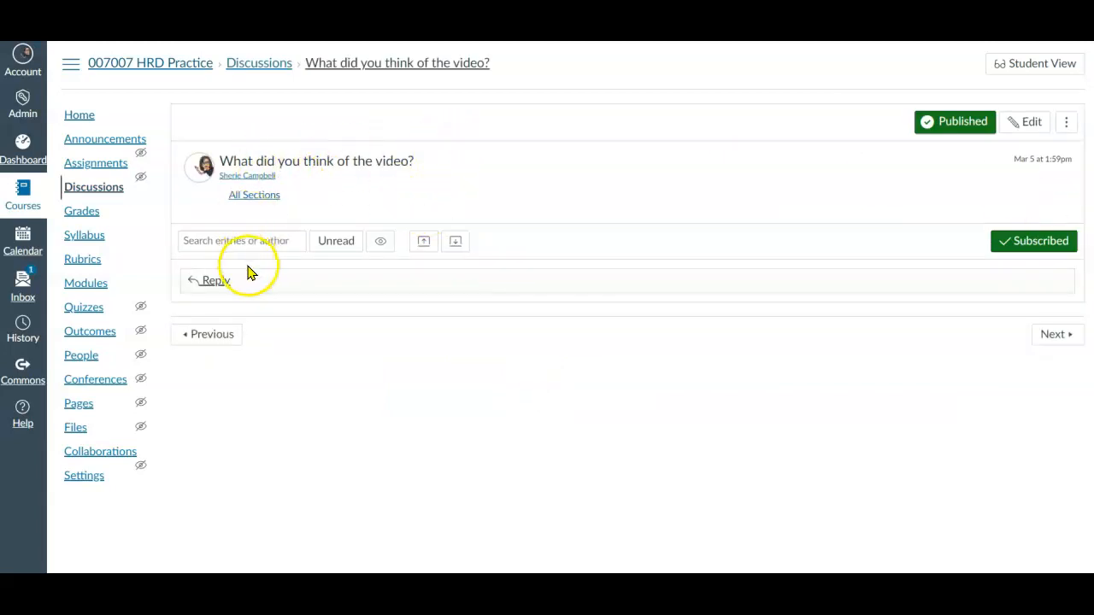
pyautogui.click(76, 114)
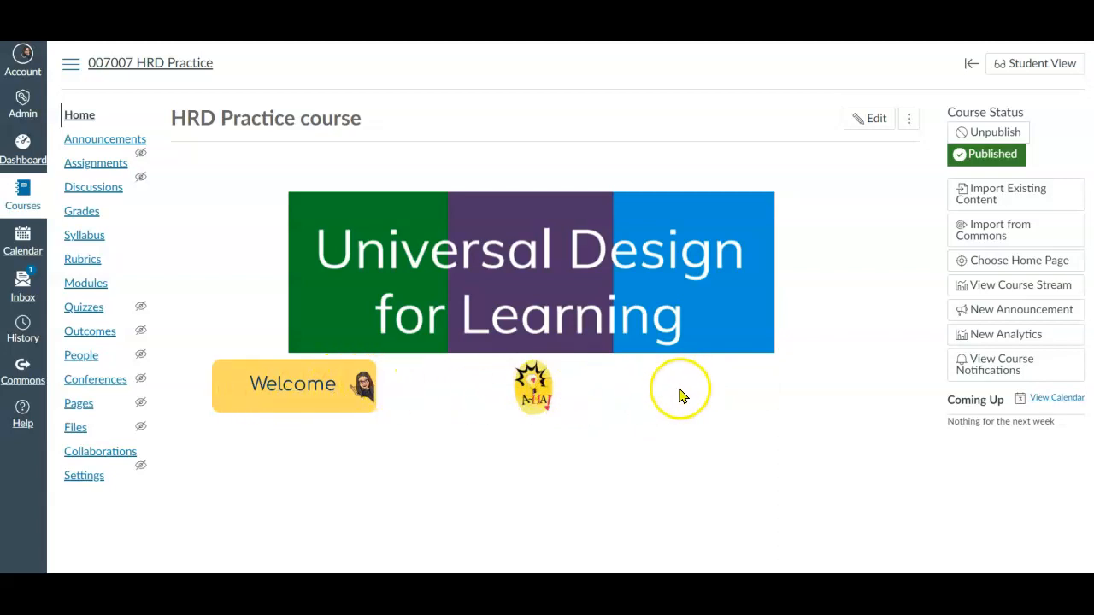
# View the course modules as a student in Student View, and go to the course home page from there
pyautogui.click(76, 287)
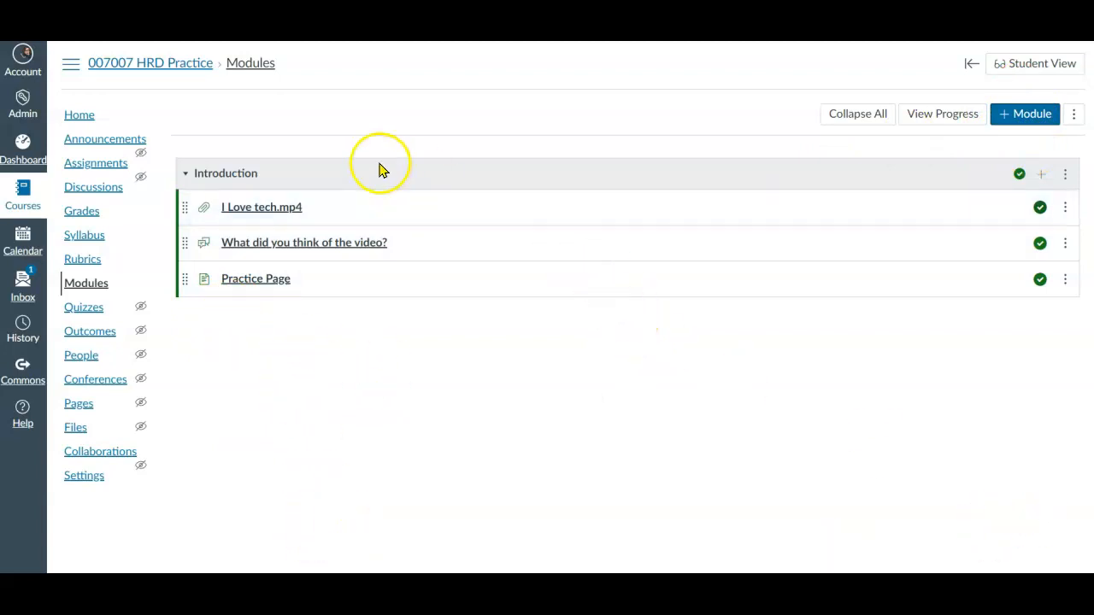
pyautogui.click(1034, 68)
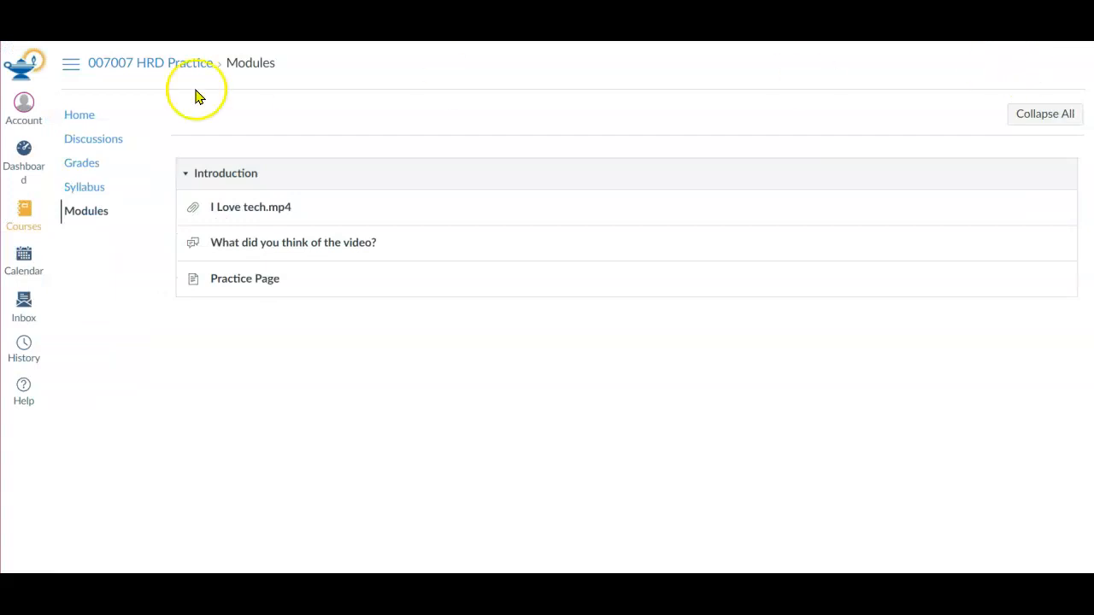
pyautogui.click(70, 120)
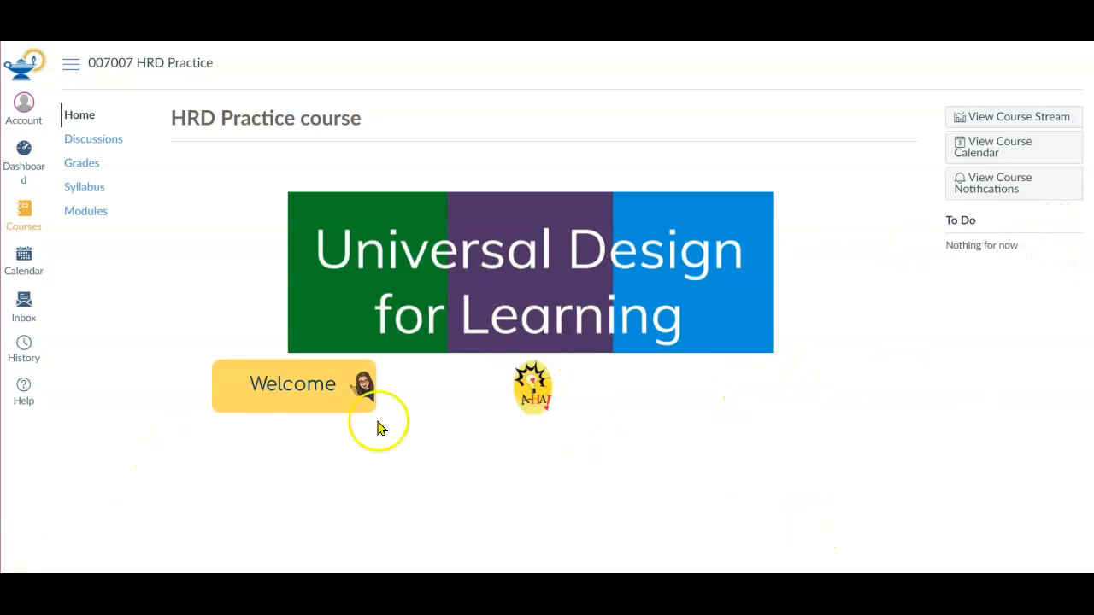
# As the test student, check the A-HA! link, the preceding I Love tech.mp4 video and the Welcome link, and return to the home page
pyautogui.click(532, 387)
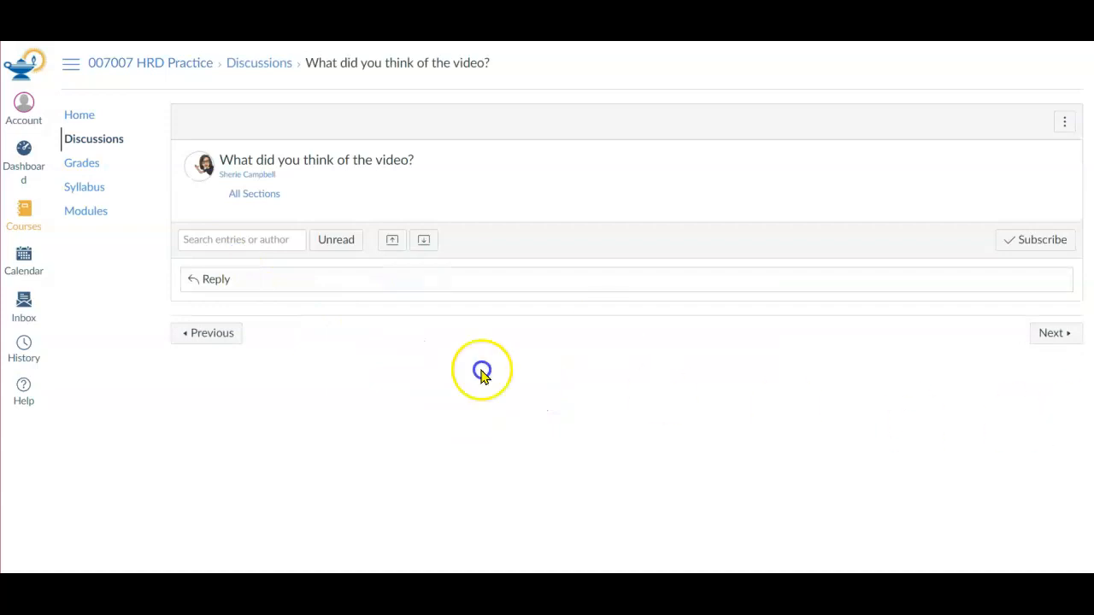
pyautogui.click(209, 341)
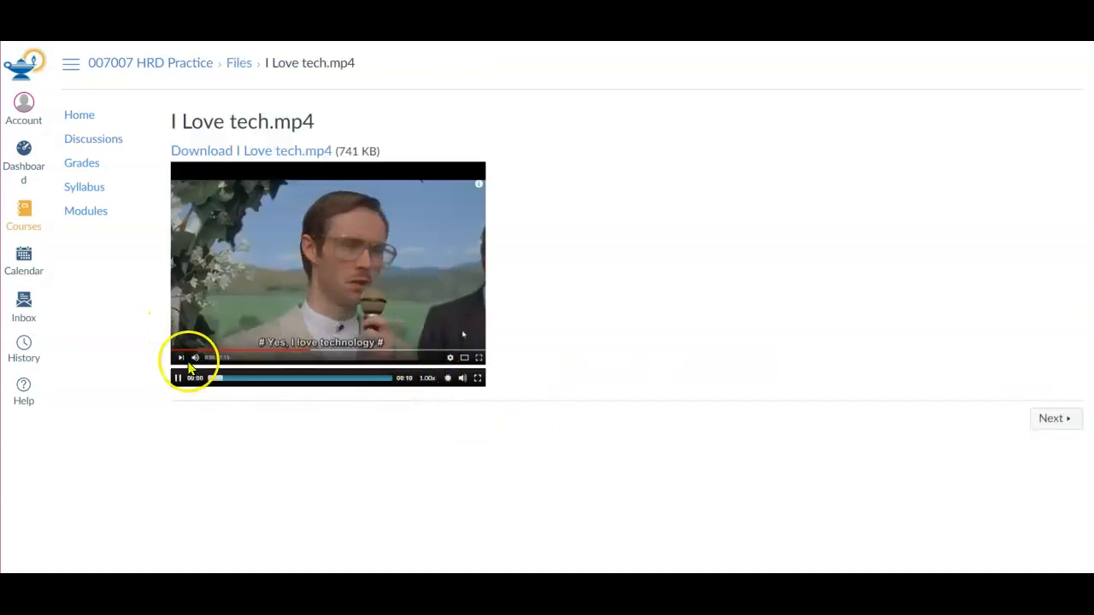
pyautogui.click(178, 379)
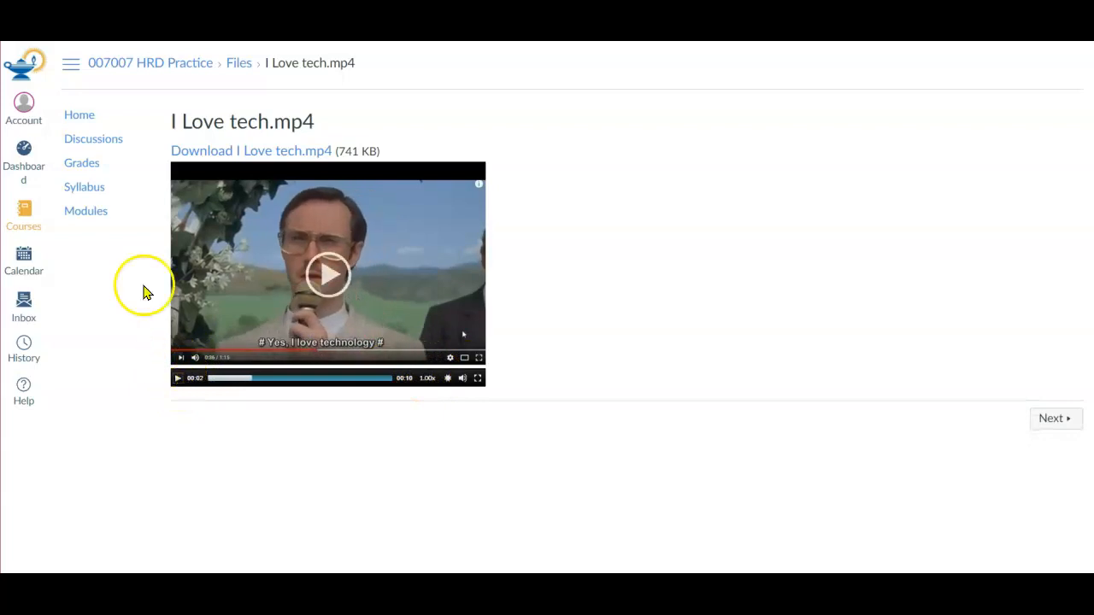
pyautogui.click(75, 116)
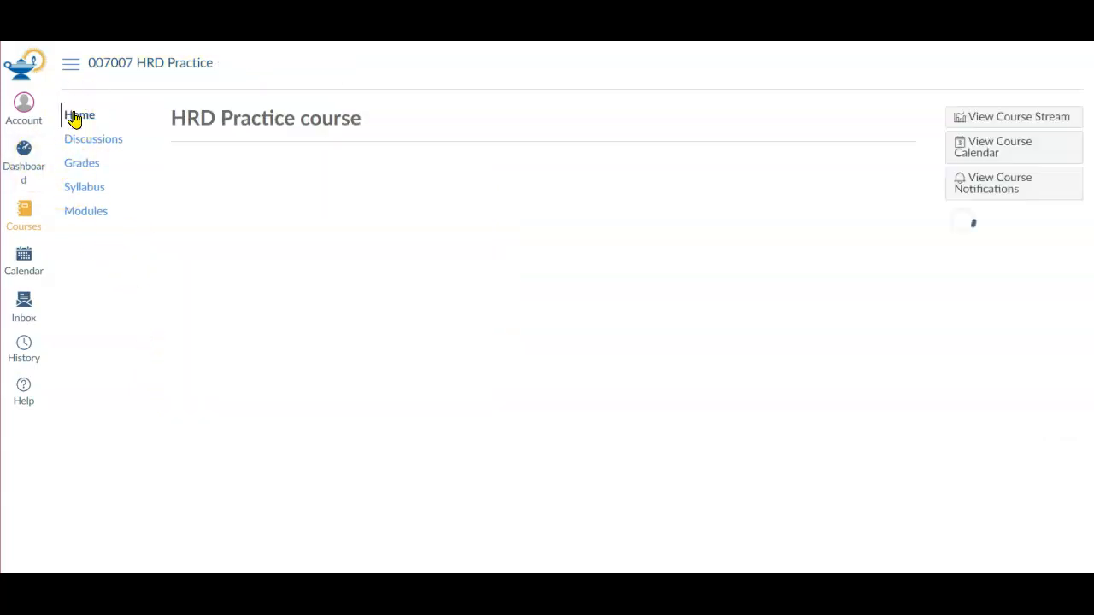
pyautogui.click(286, 393)
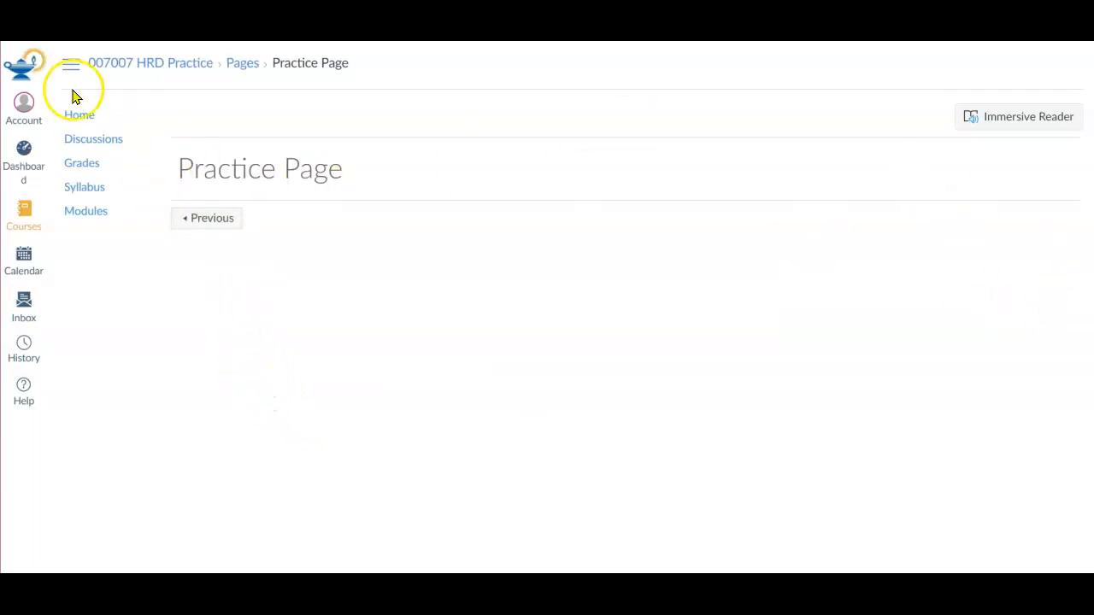
pyautogui.click(94, 124)
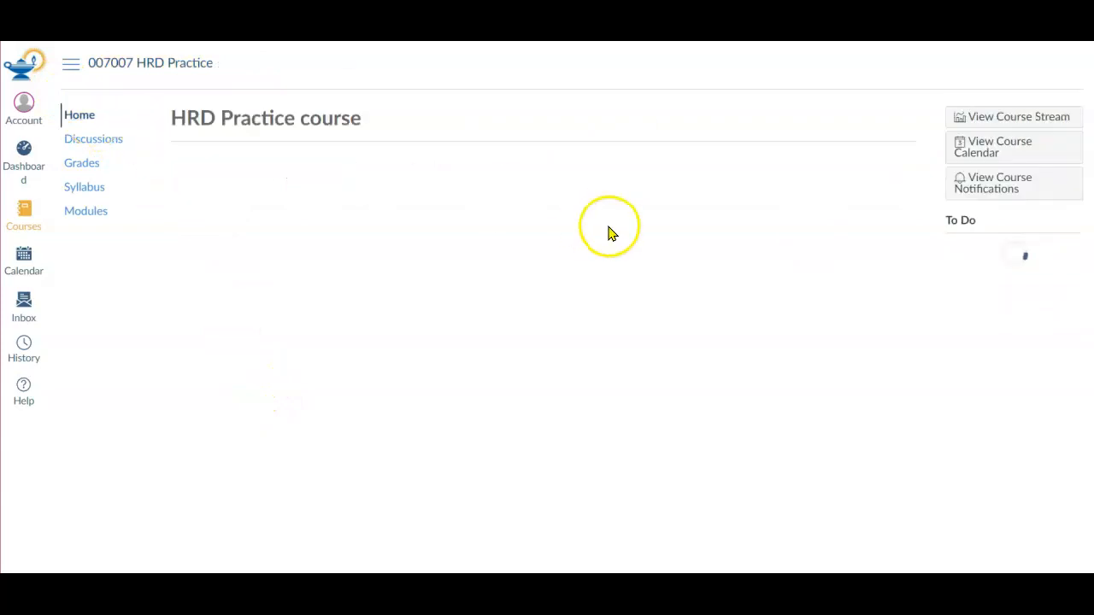